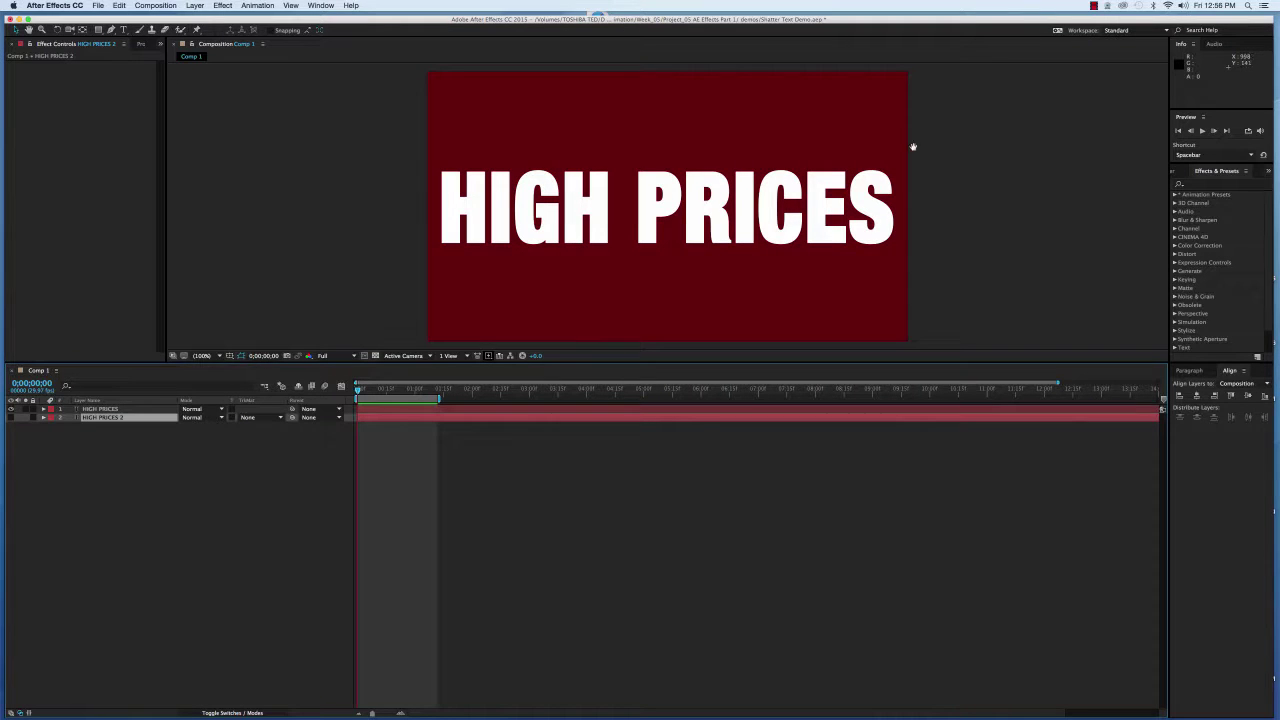
Step: Preview the demo shatter, then hide the shattered layer so only the intact HIGH PRICES text shows
{"action": "key", "text": "space"}
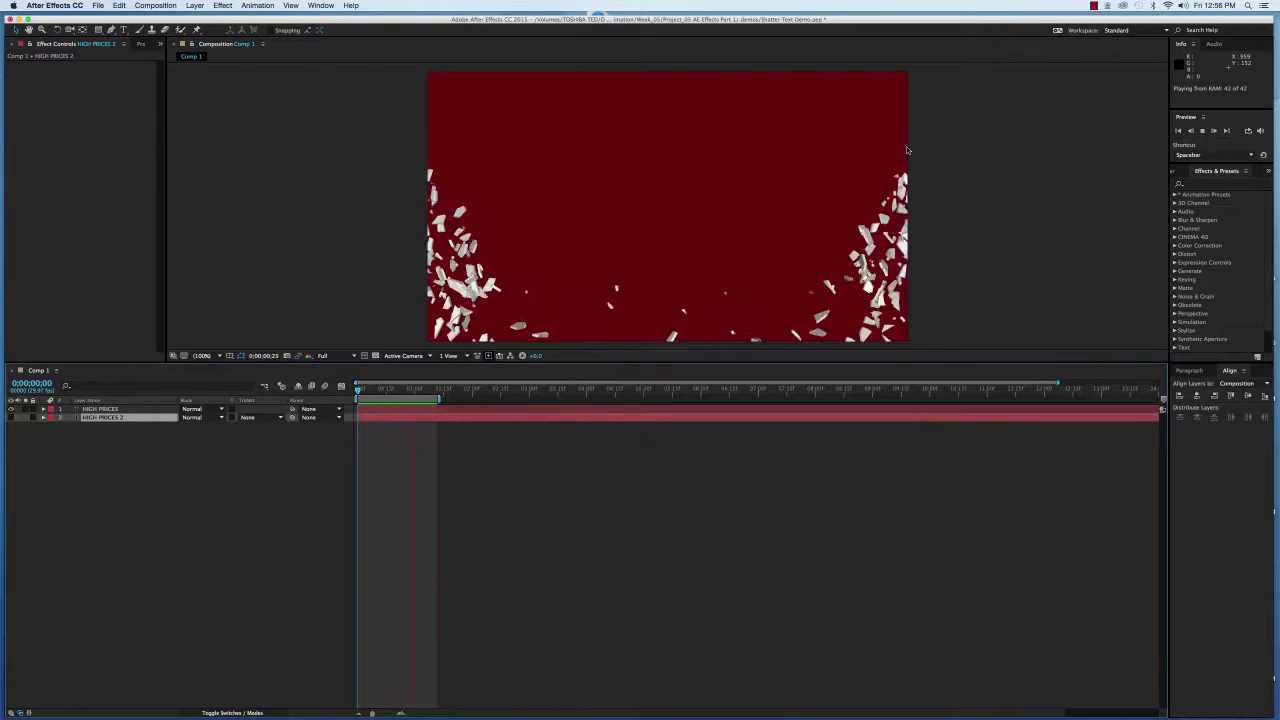
{"action": "key", "text": "space"}
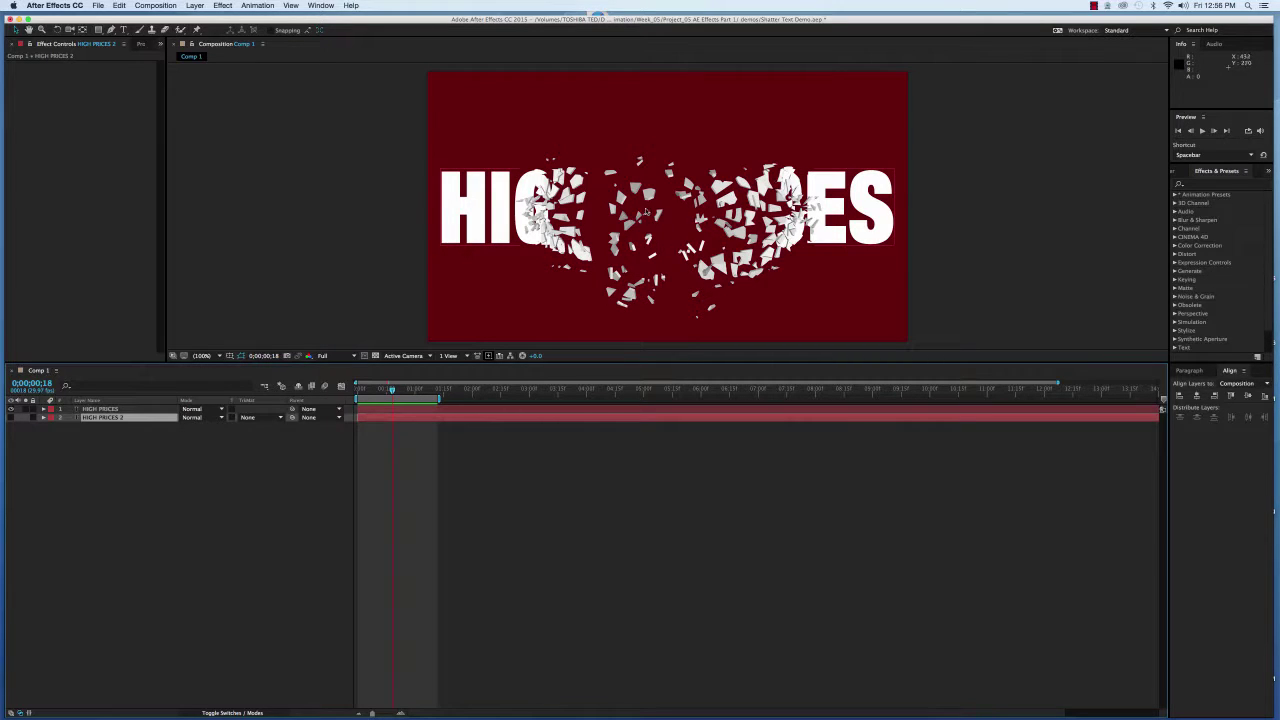
{"action": "left_click", "coordinate": [835, 252]}
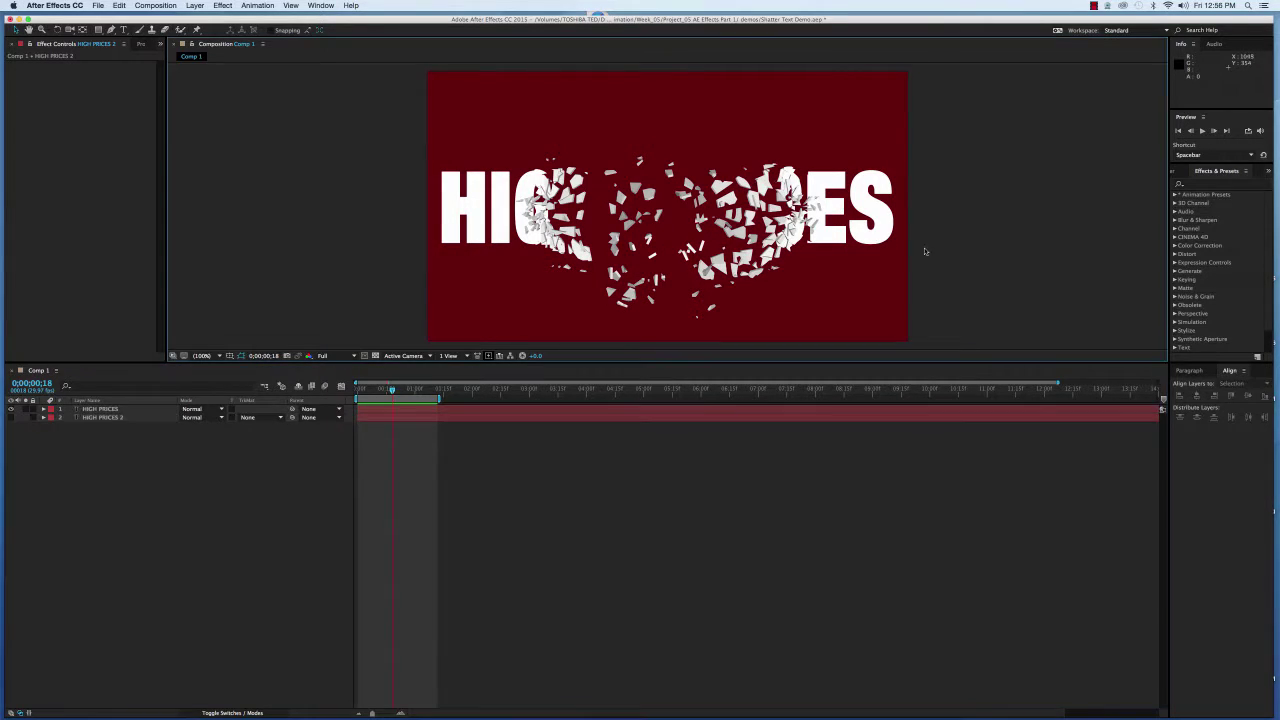
{"action": "left_click", "coordinate": [11, 417]}
{"action": "left_click", "coordinate": [11, 409]}
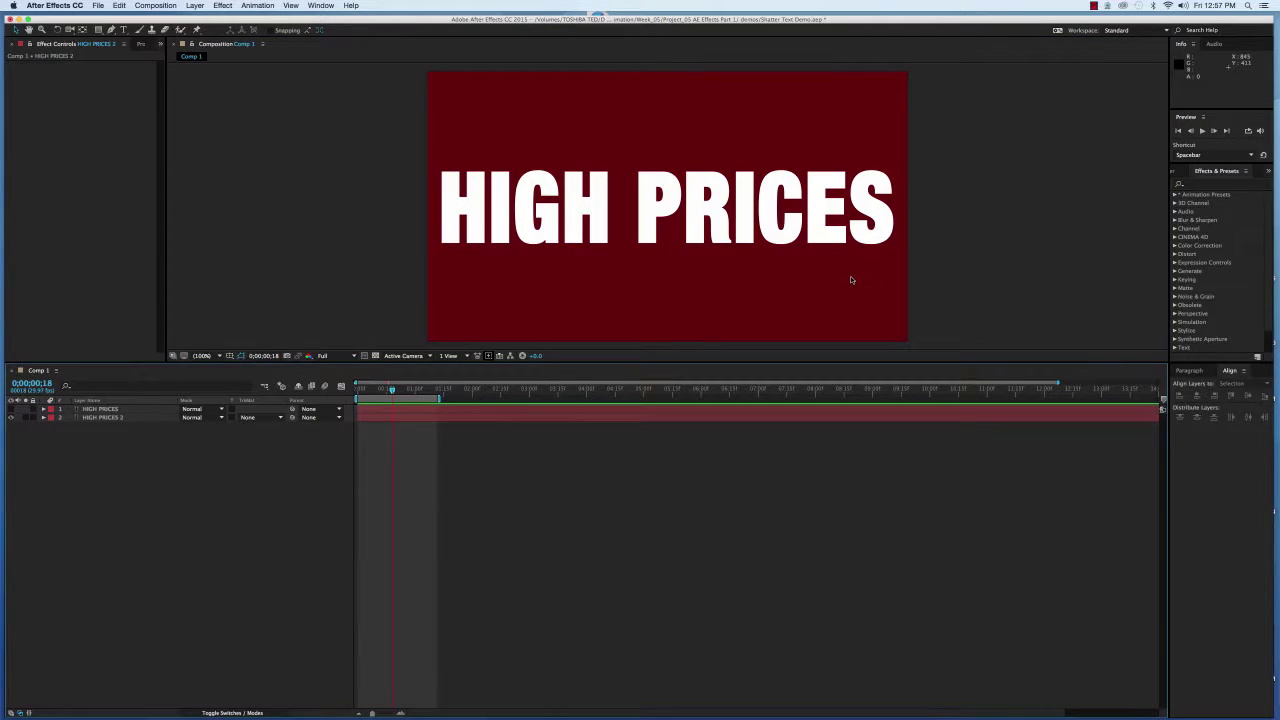
Step: Search the effects for 'Sha' and drag Simulation > Shatter onto the HIGH PRICES 2 layer
{"action": "left_click", "coordinate": [1222, 185]}
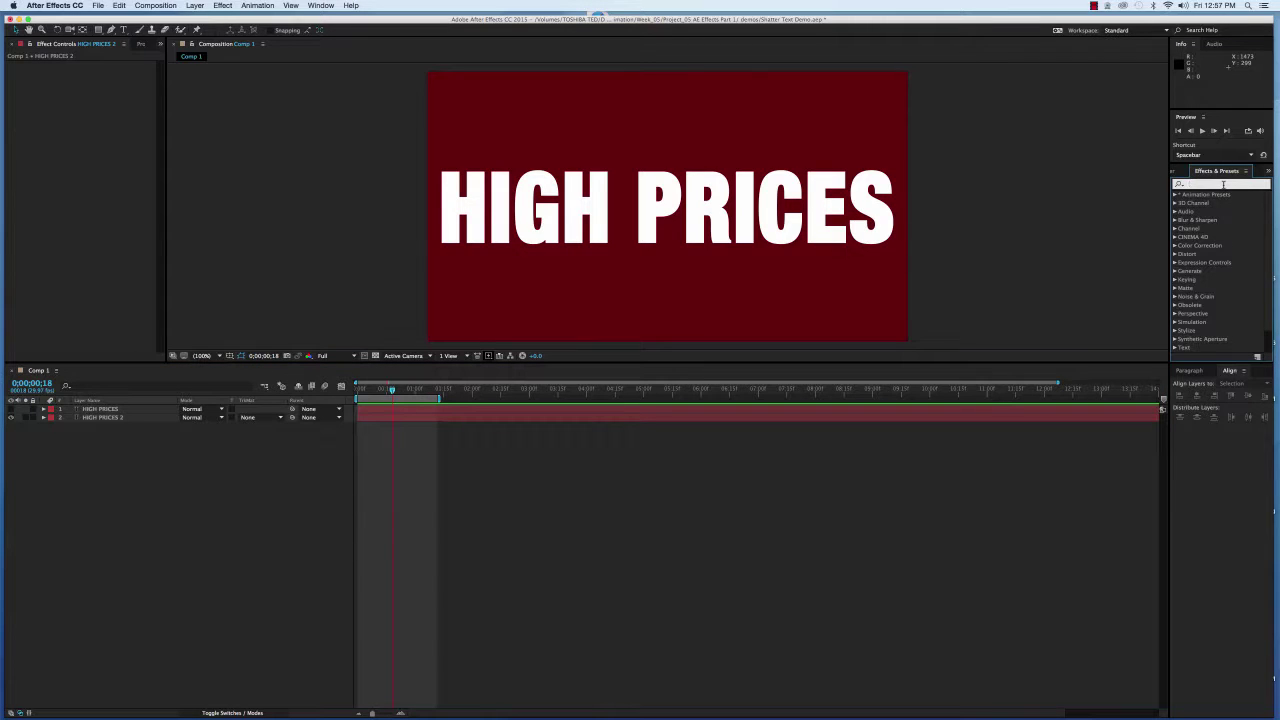
{"action": "type", "text": "Shatt"}
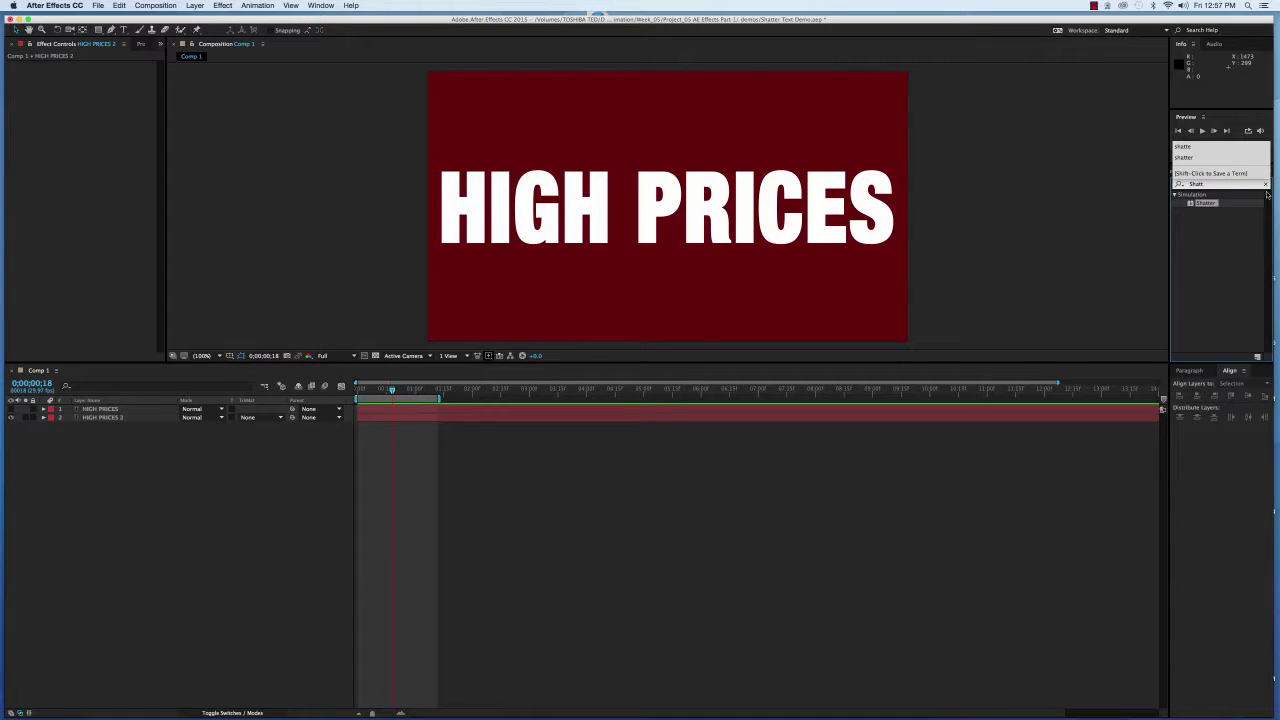
{"action": "left_click_drag", "start_coordinate": [1197, 204], "coordinate": [672, 206]}
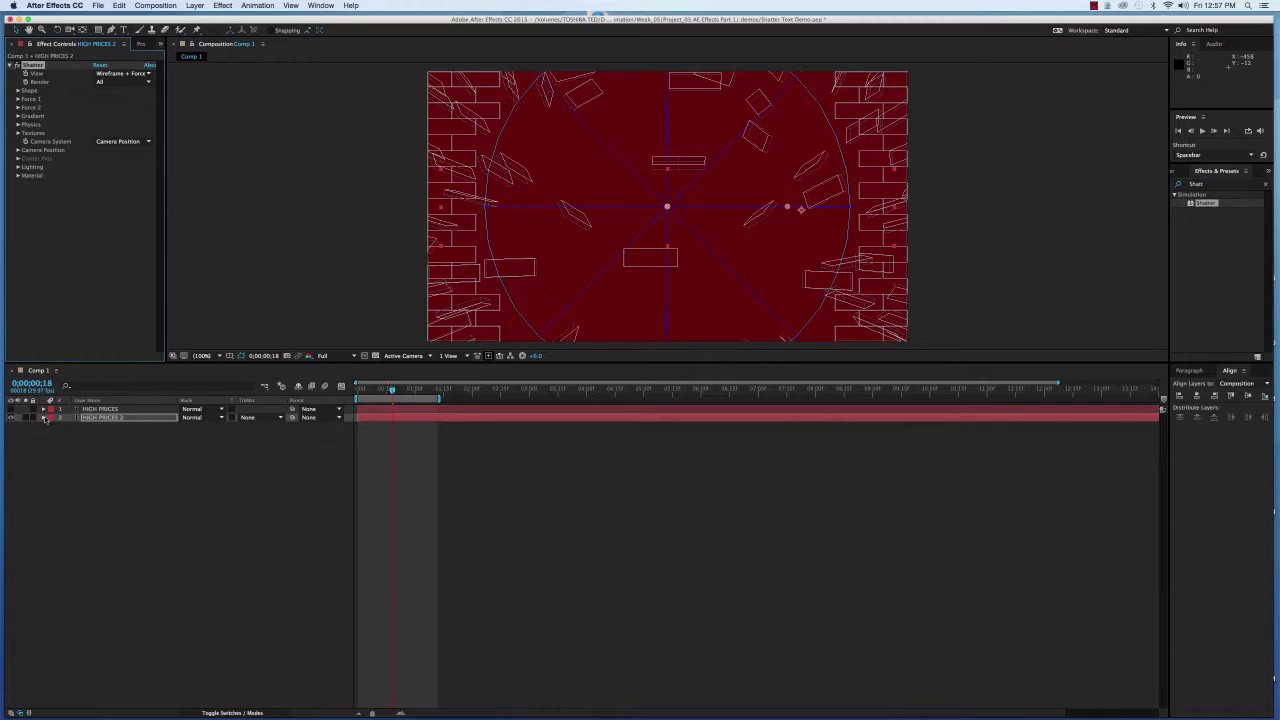
Step: Set Shatter's View to Rendered on HIGH PRICES 2 and return the playhead to the start
{"action": "left_click", "coordinate": [44, 418]}
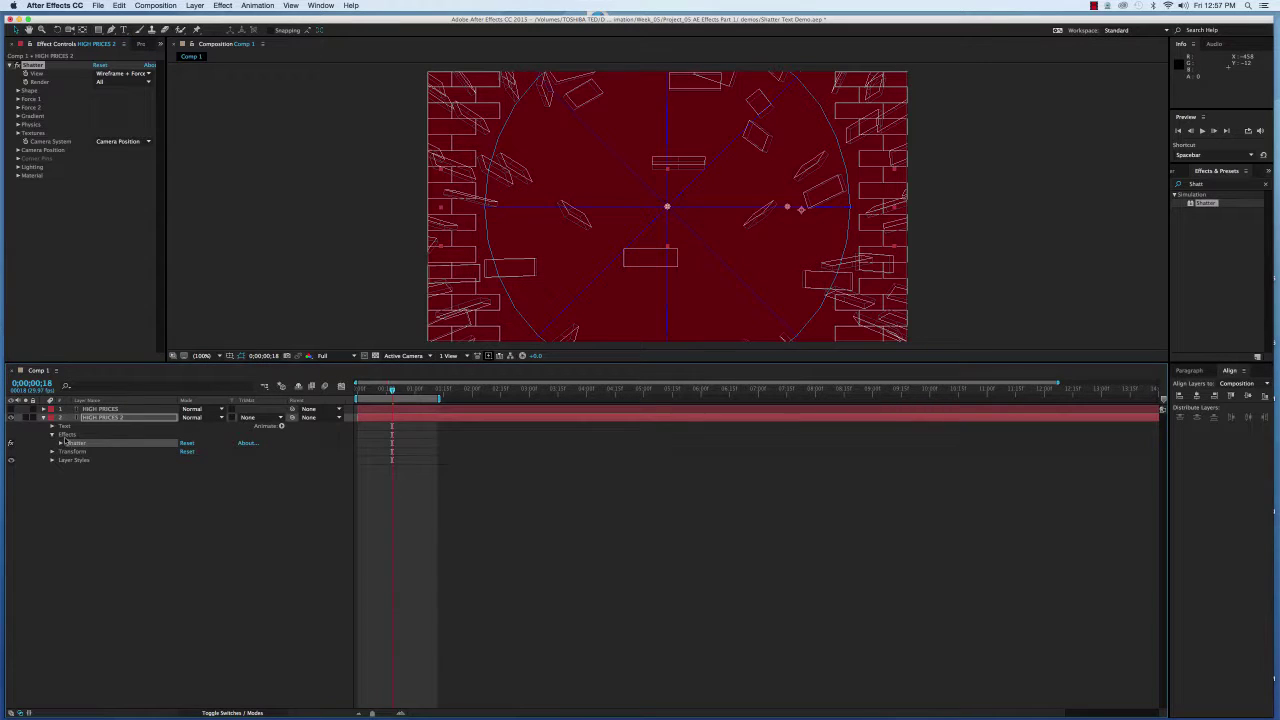
{"action": "left_click", "coordinate": [60, 443]}
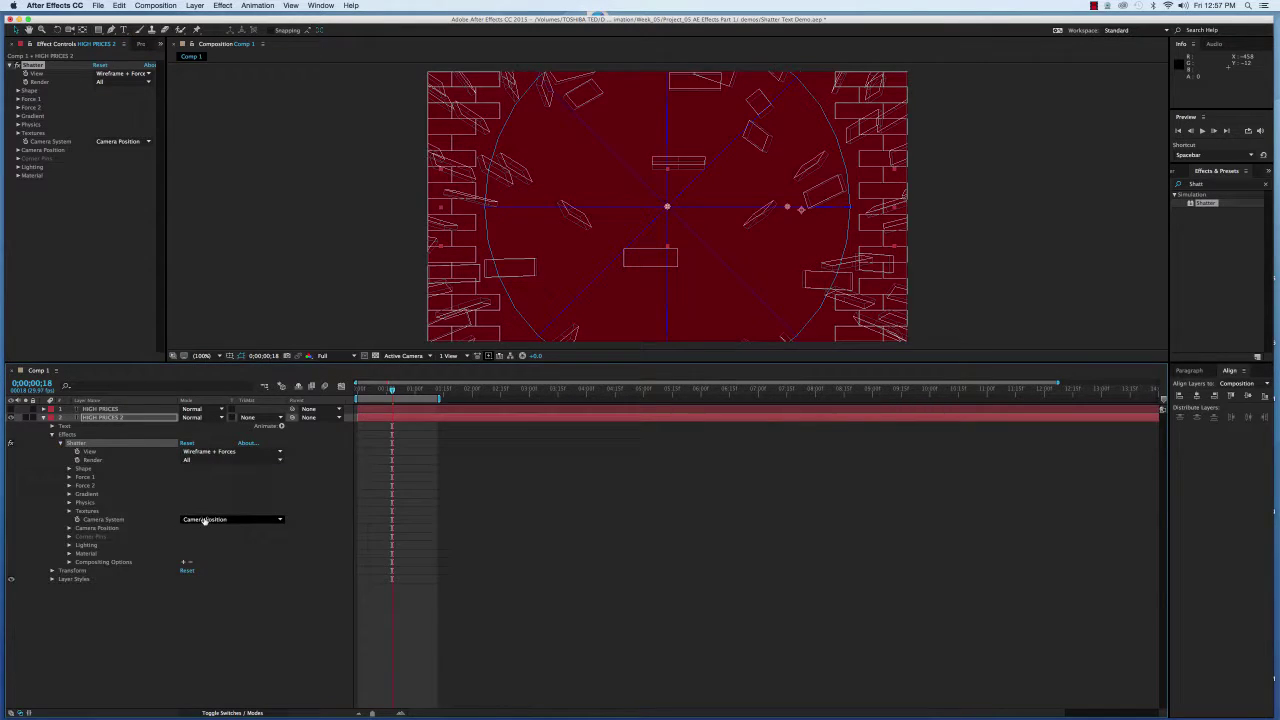
{"action": "left_click", "coordinate": [208, 452]}
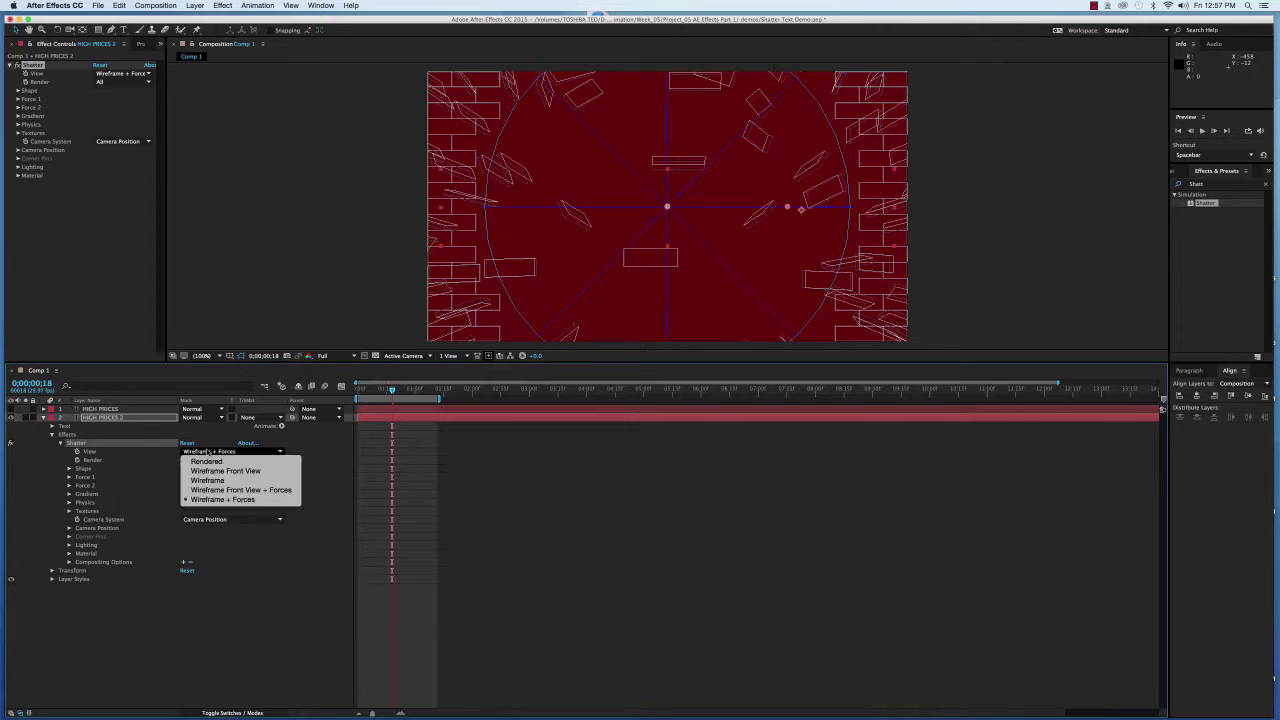
{"action": "left_click", "coordinate": [207, 461]}
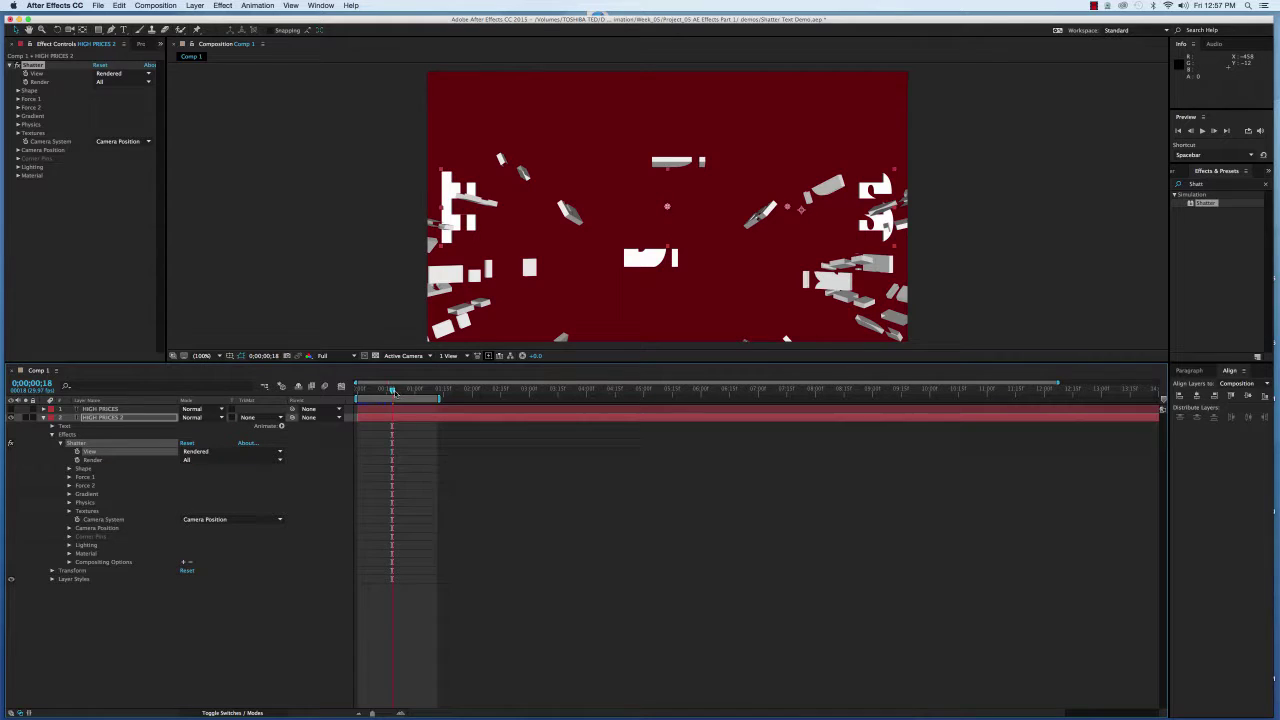
{"action": "left_click_drag", "start_coordinate": [393, 392], "coordinate": [336, 393]}
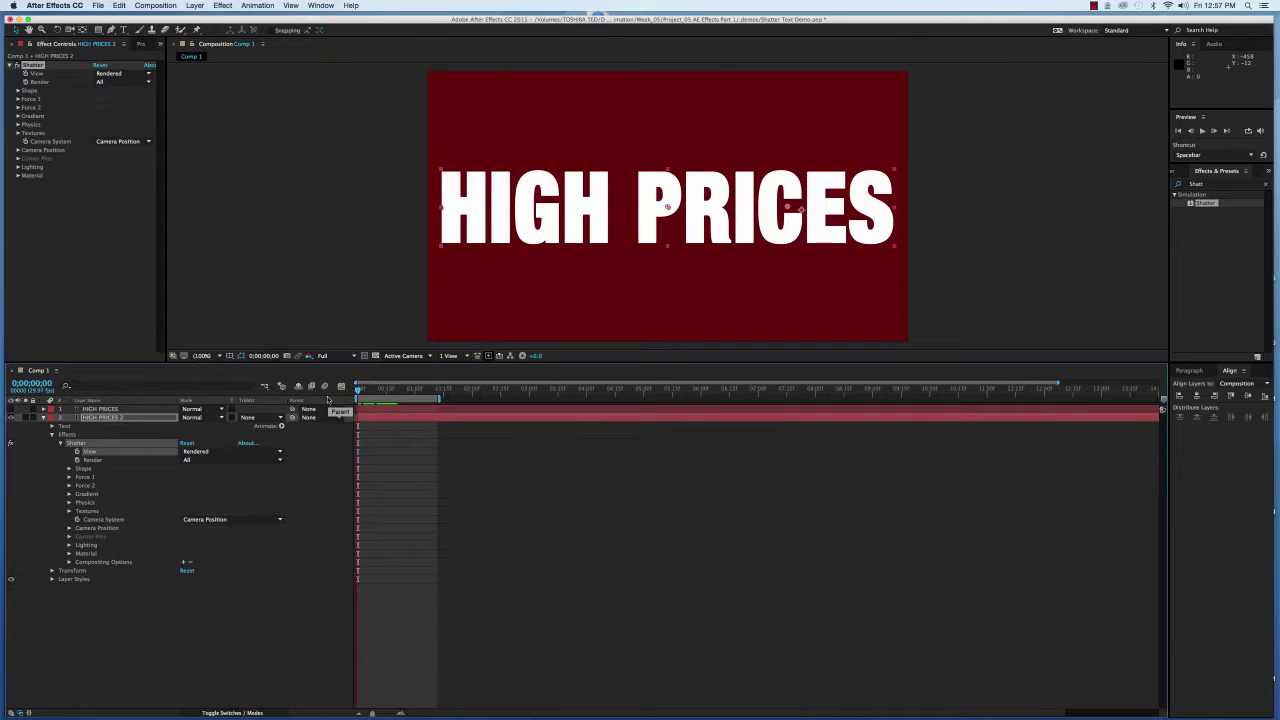
Step: Set the Shatter Shape pattern to Glass
{"action": "left_click", "coordinate": [69, 468]}
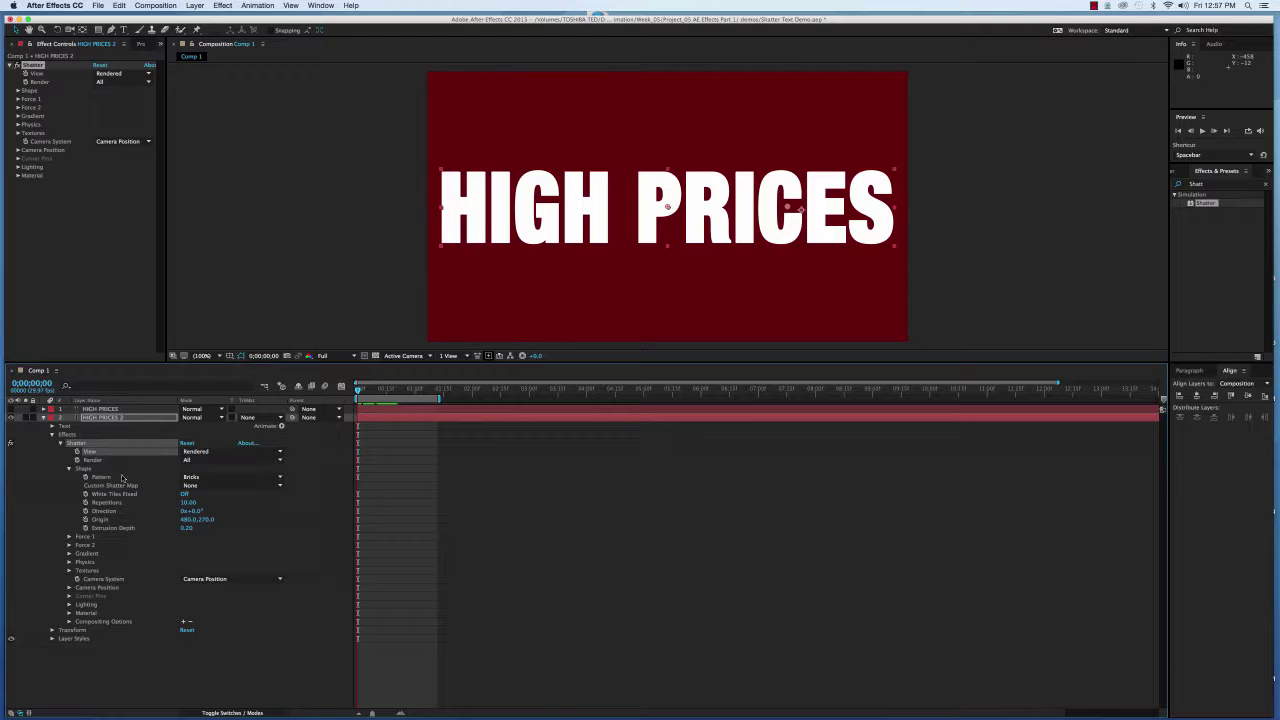
{"action": "left_click", "coordinate": [194, 479]}
{"action": "left_click", "coordinate": [192, 478]}
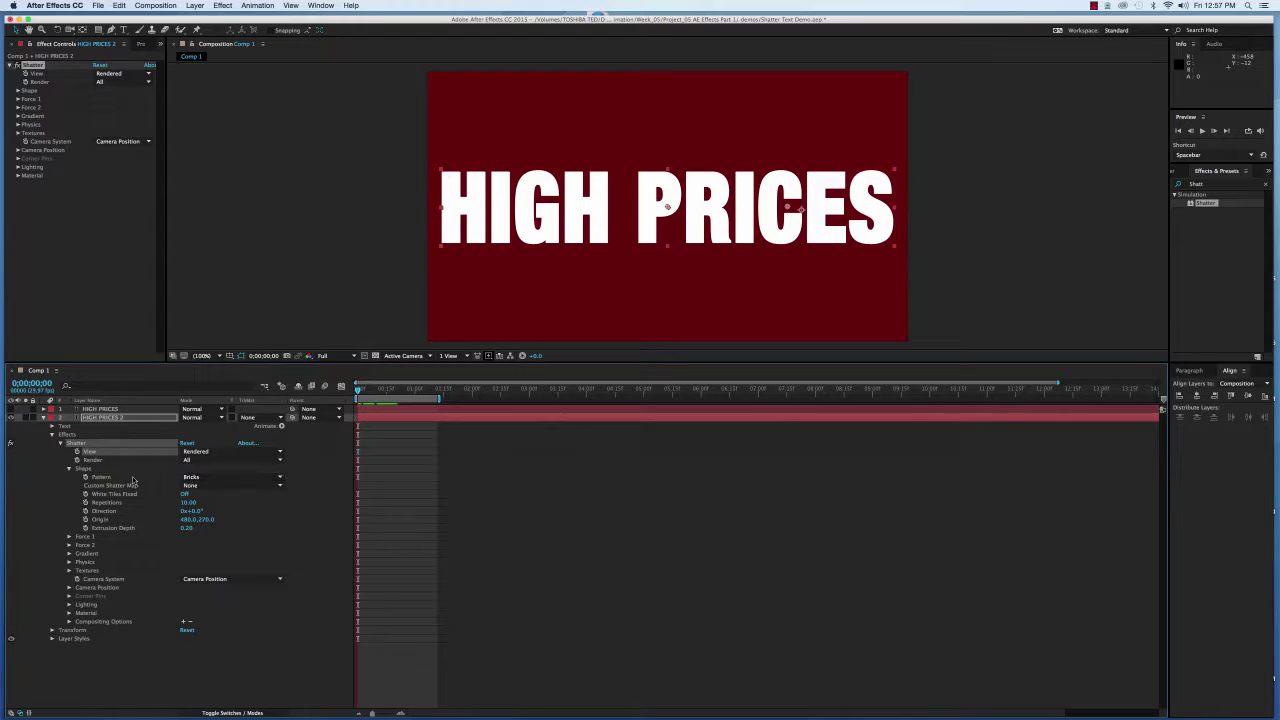
{"action": "left_click", "coordinate": [280, 479]}
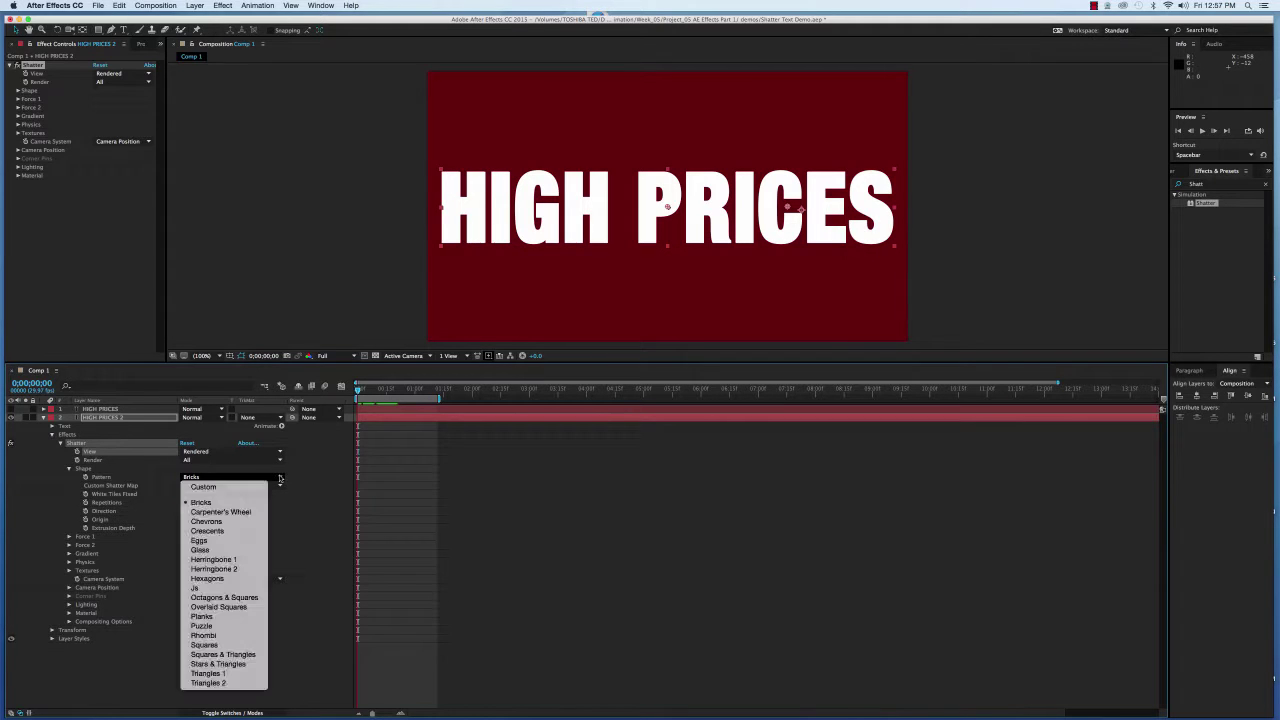
{"action": "left_click", "coordinate": [200, 550]}
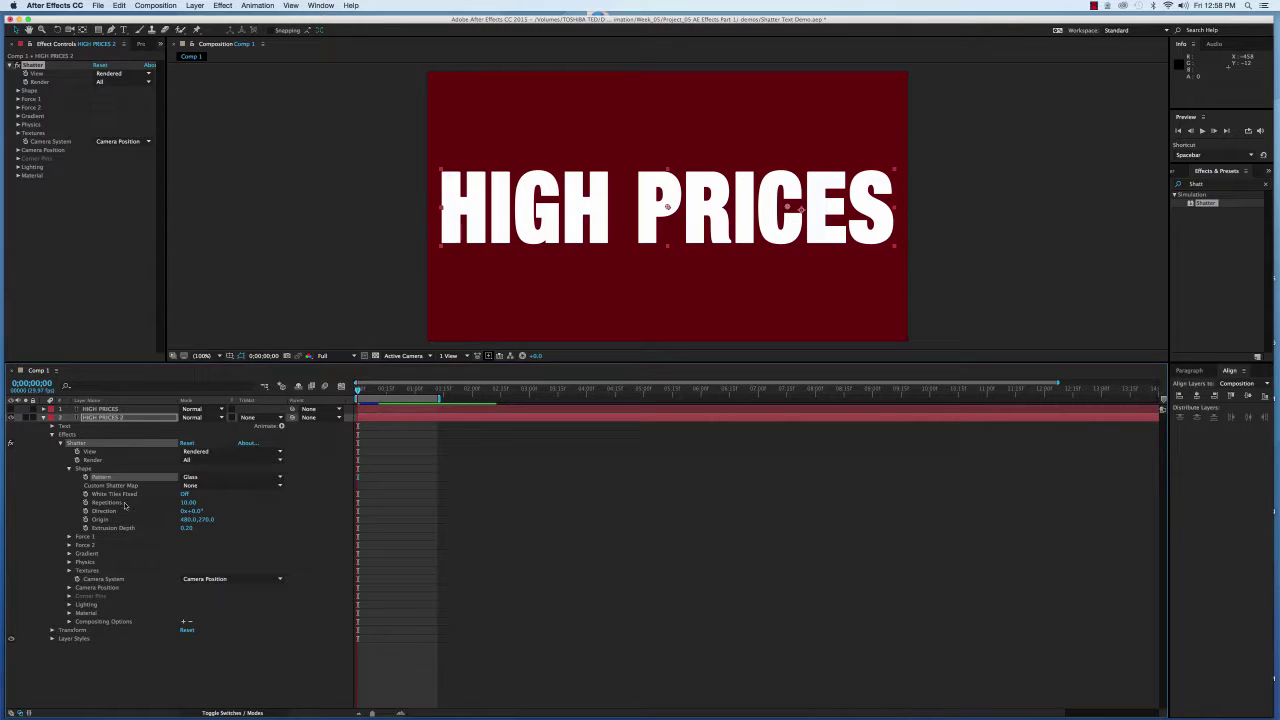
Step: Set Repetitions to 50 and Extrusion Depth to 0.10
{"action": "left_click", "coordinate": [189, 502]}
{"action": "type", "text": "30"}
{"action": "key", "text": "Tab"}
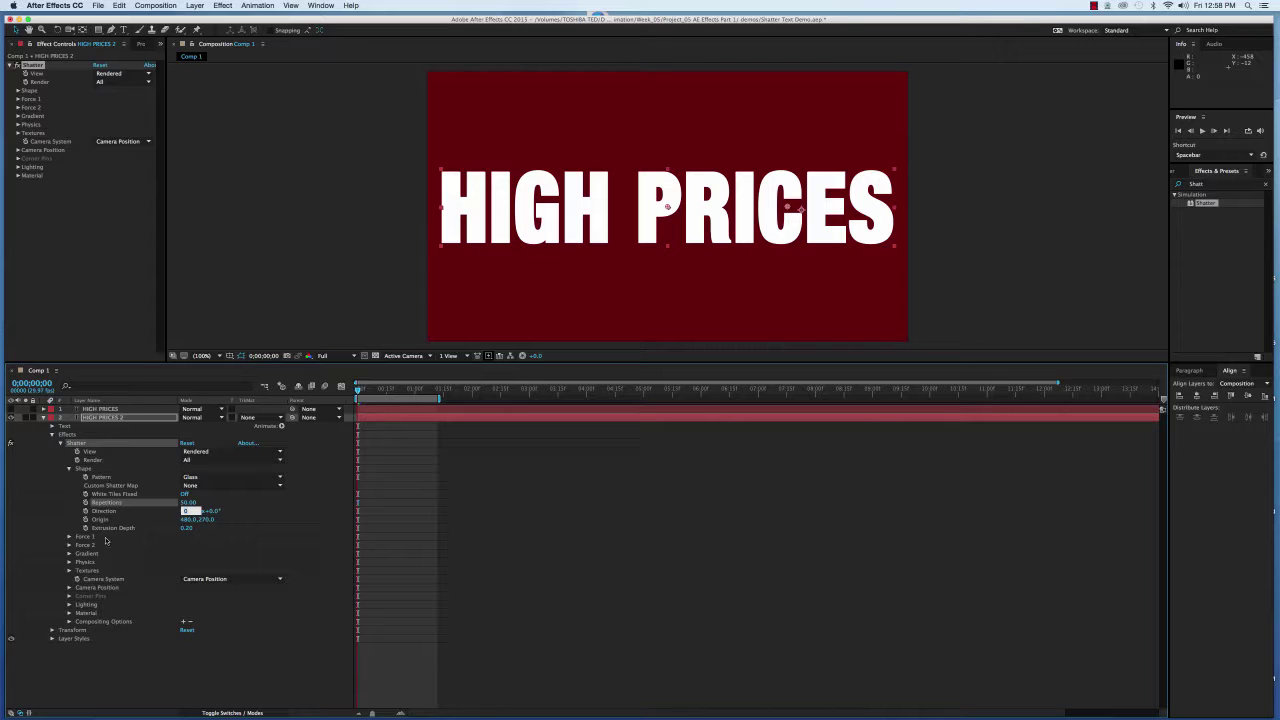
{"action": "left_click", "coordinate": [187, 527]}
{"action": "left_click", "coordinate": [225, 533]}
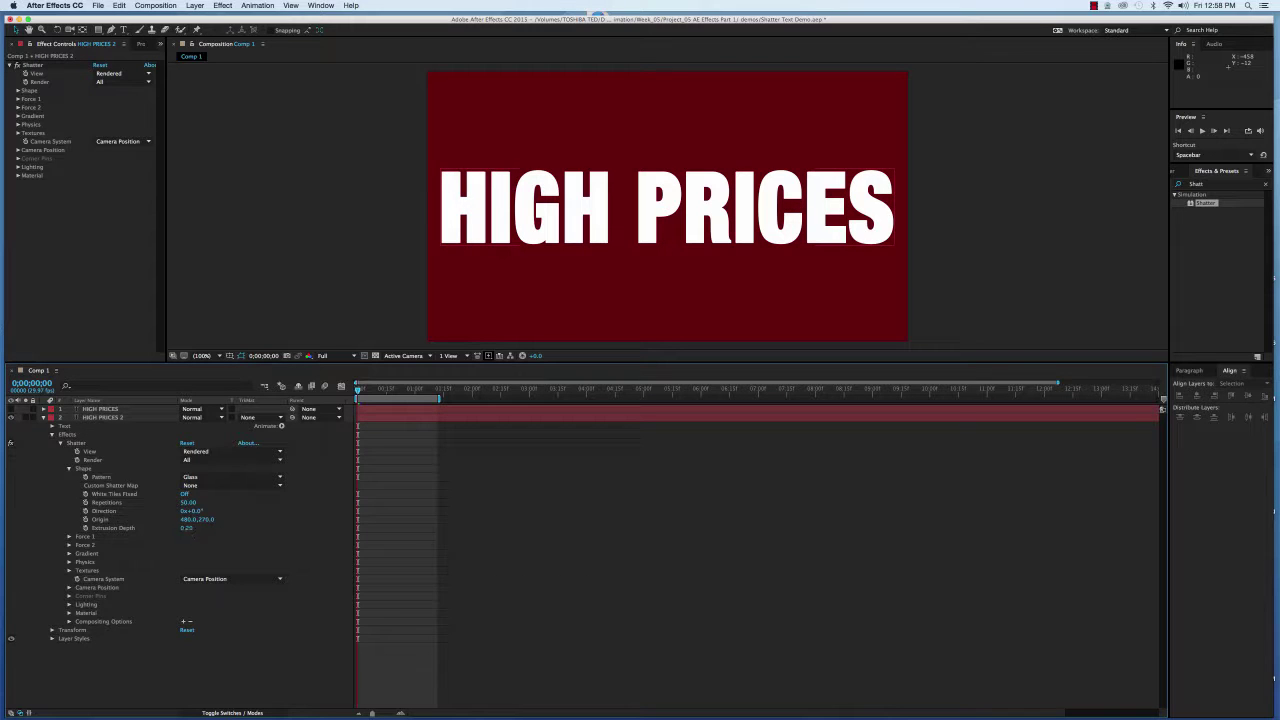
{"action": "left_click", "coordinate": [187, 528]}
{"action": "type", "text": "0.1"}
{"action": "key", "text": "Tab"}
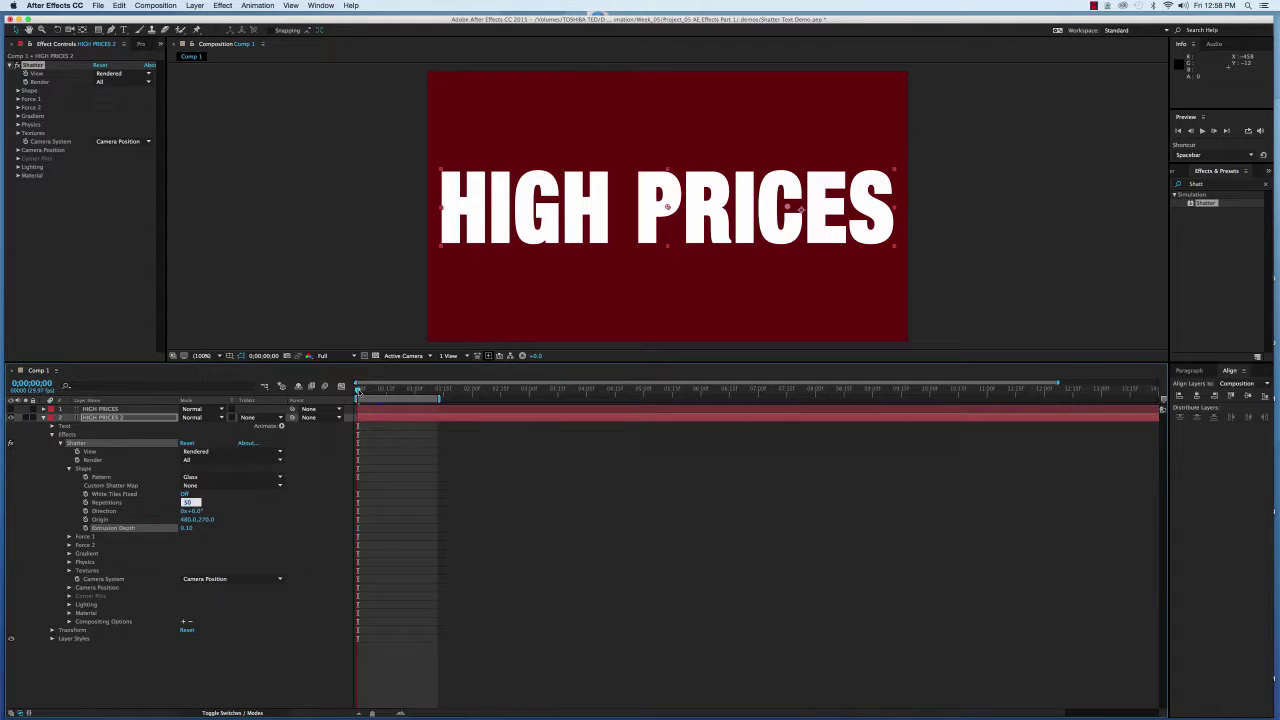
Step: Scrub through the glass shatter, return to the first frame, and collapse Shape
{"action": "left_click_drag", "start_coordinate": [360, 388], "coordinate": [391, 399]}
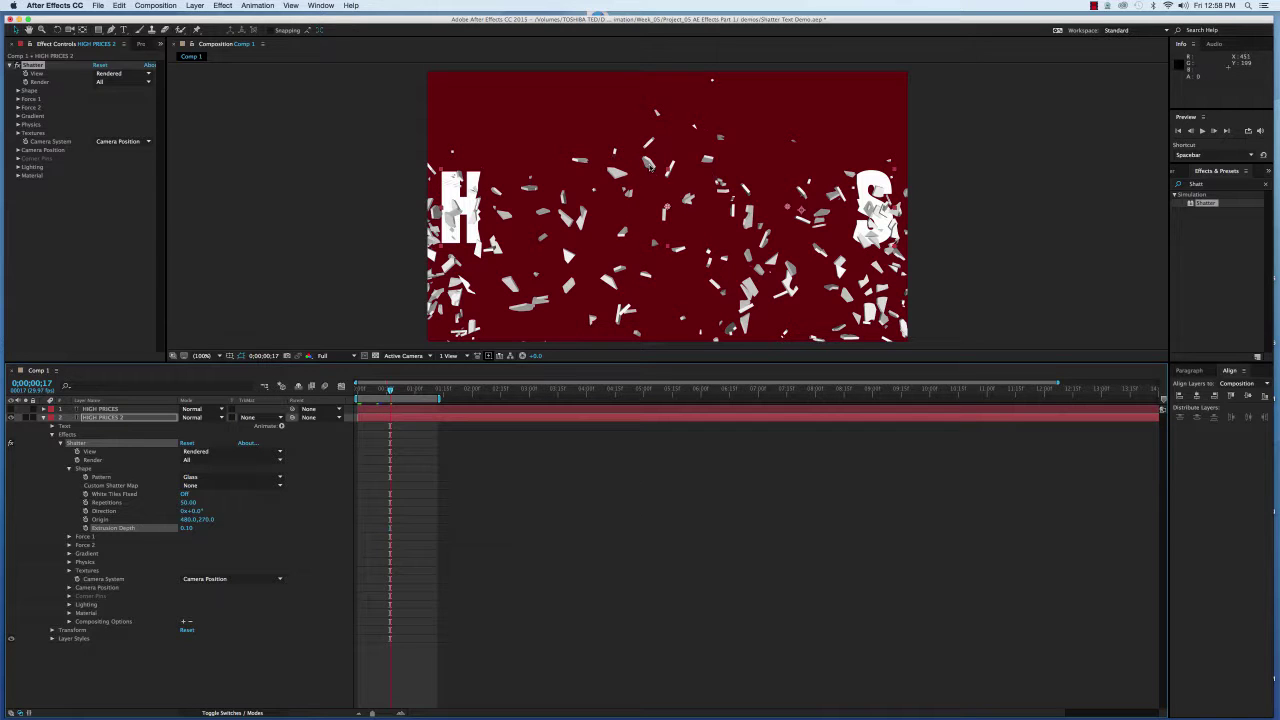
{"action": "left_click", "coordinate": [388, 391]}
{"action": "left_click_drag", "start_coordinate": [388, 391], "coordinate": [346, 391]}
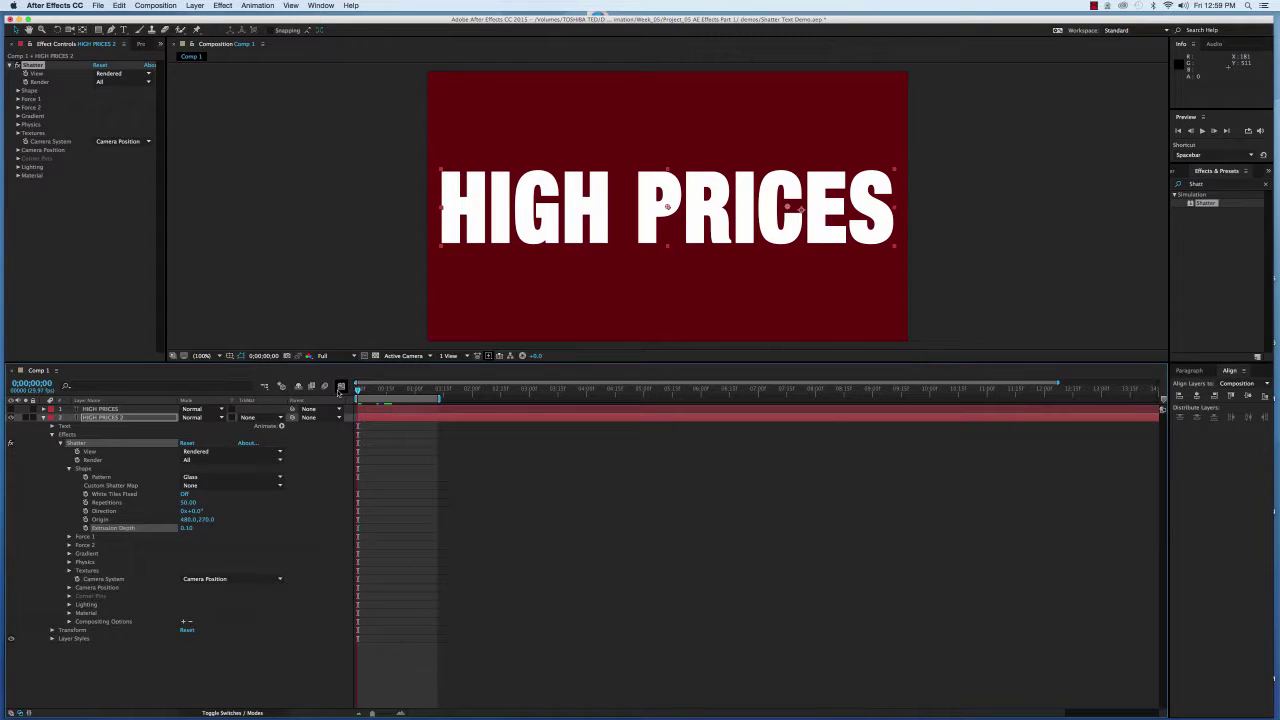
{"action": "left_click", "coordinate": [69, 469]}
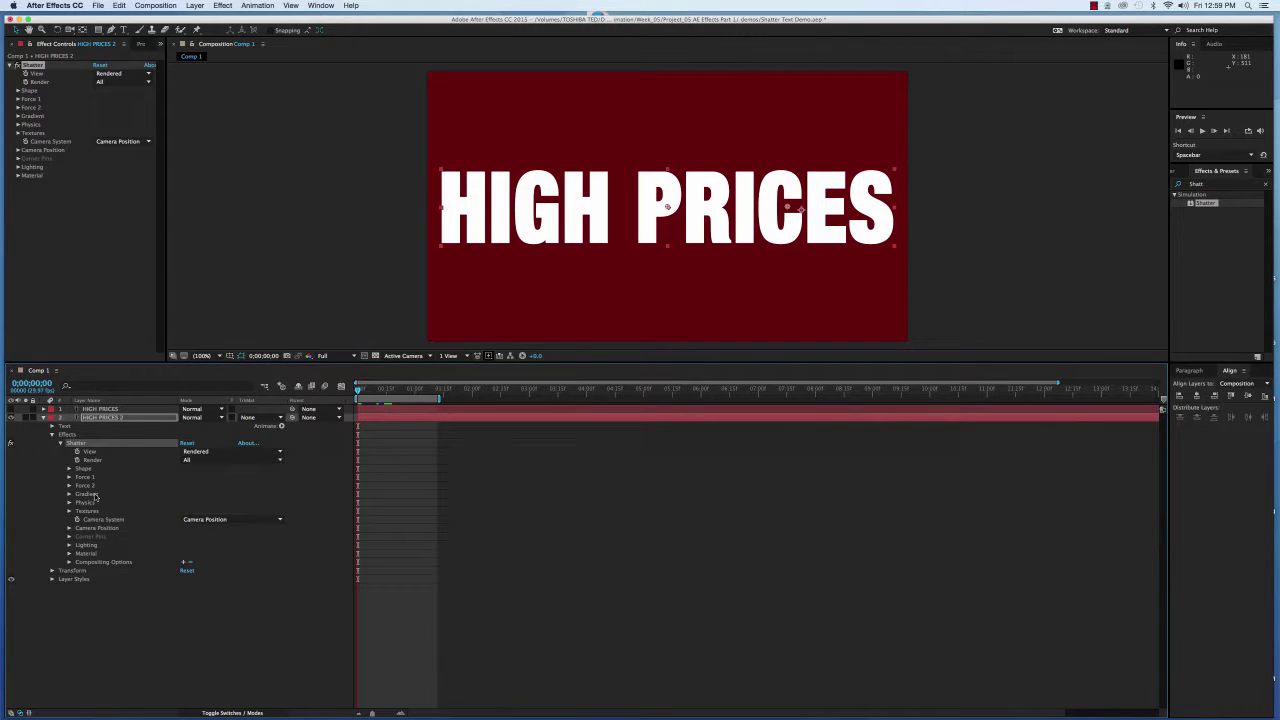
Step: Set Shatter Physics Gravity to 9.81 and scrub forward to watch the pieces fall
{"action": "left_click", "coordinate": [69, 503]}
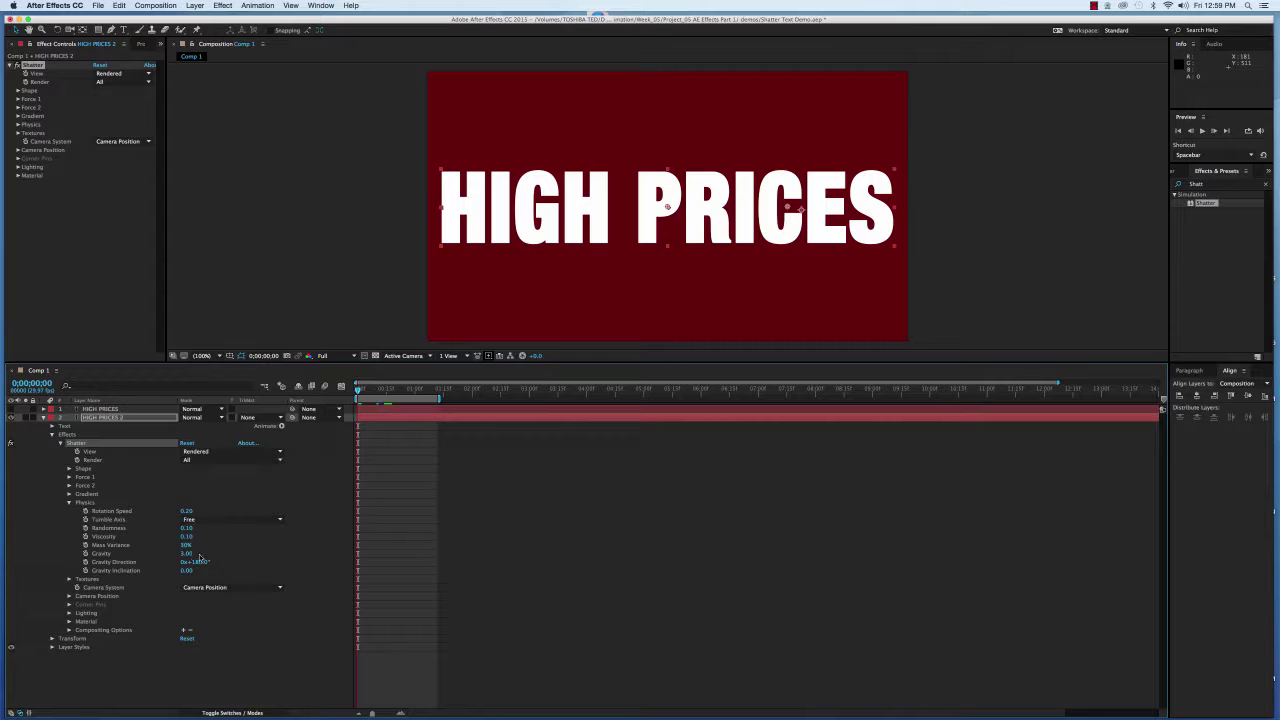
{"action": "left_click", "coordinate": [186, 554]}
{"action": "type", "text": "9.81"}
{"action": "key", "text": "Tab"}
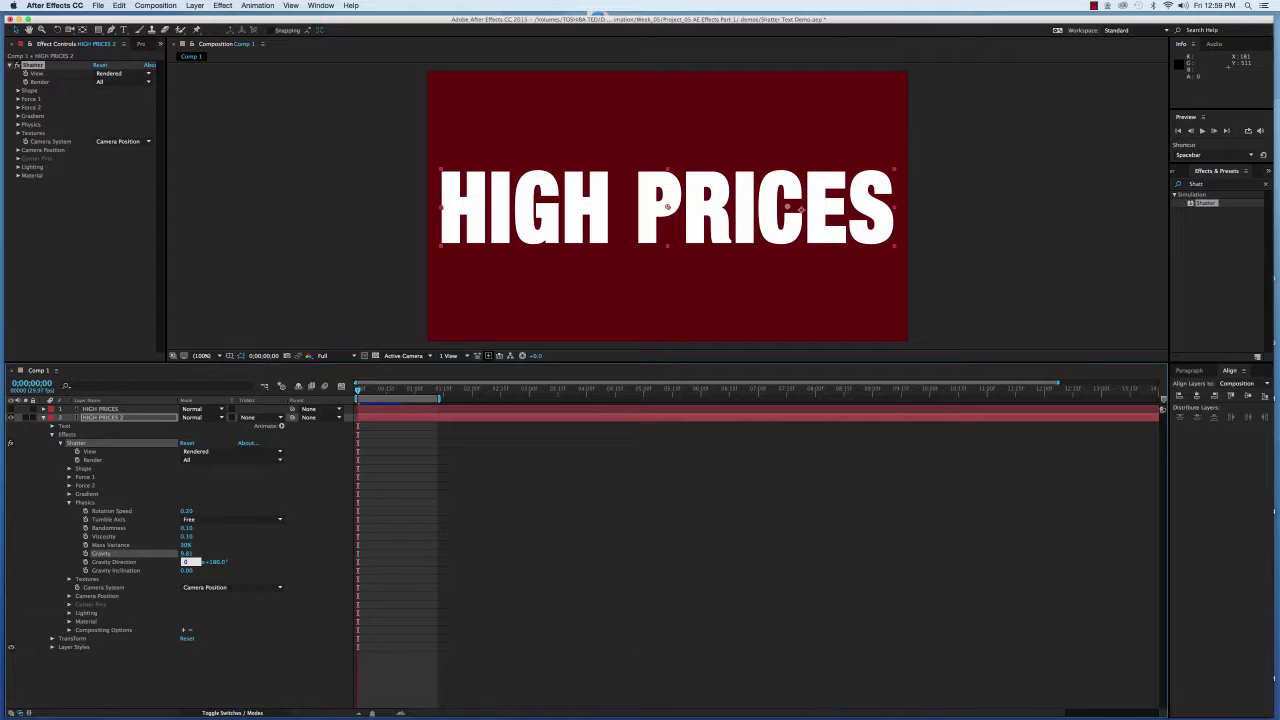
{"action": "left_click_drag", "start_coordinate": [368, 392], "coordinate": [314, 404]}
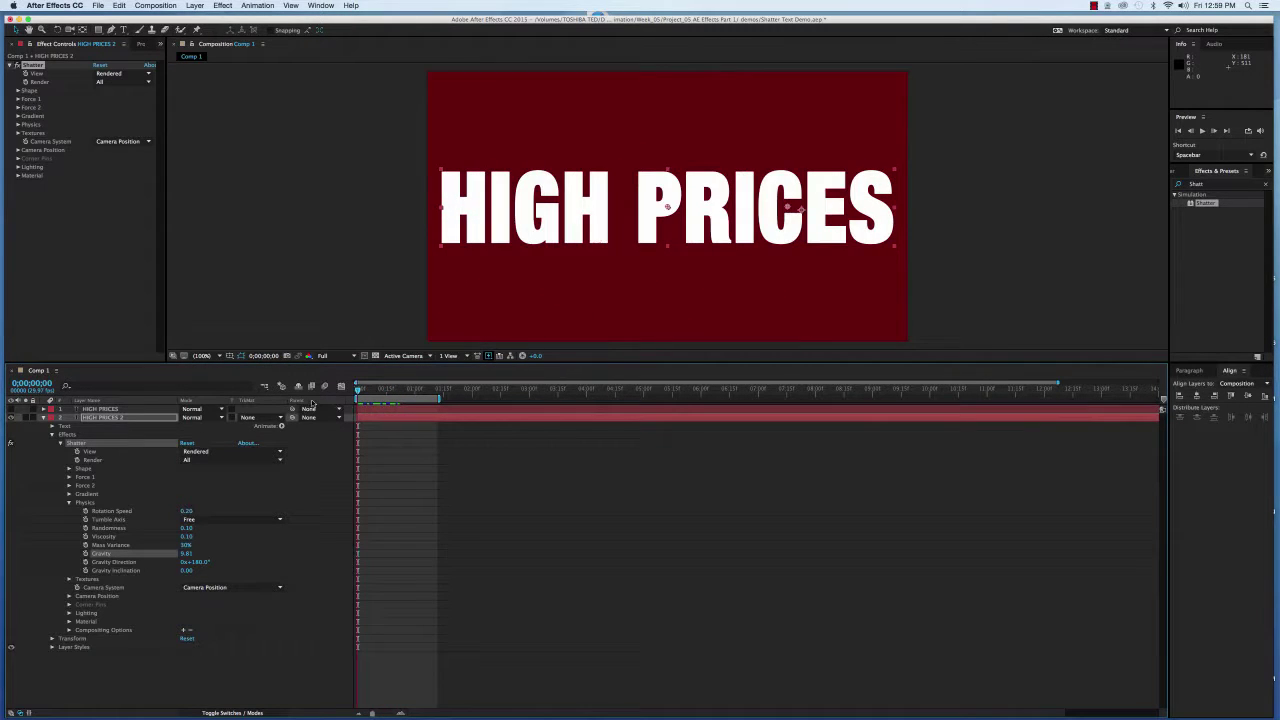
{"action": "left_click", "coordinate": [69, 503]}
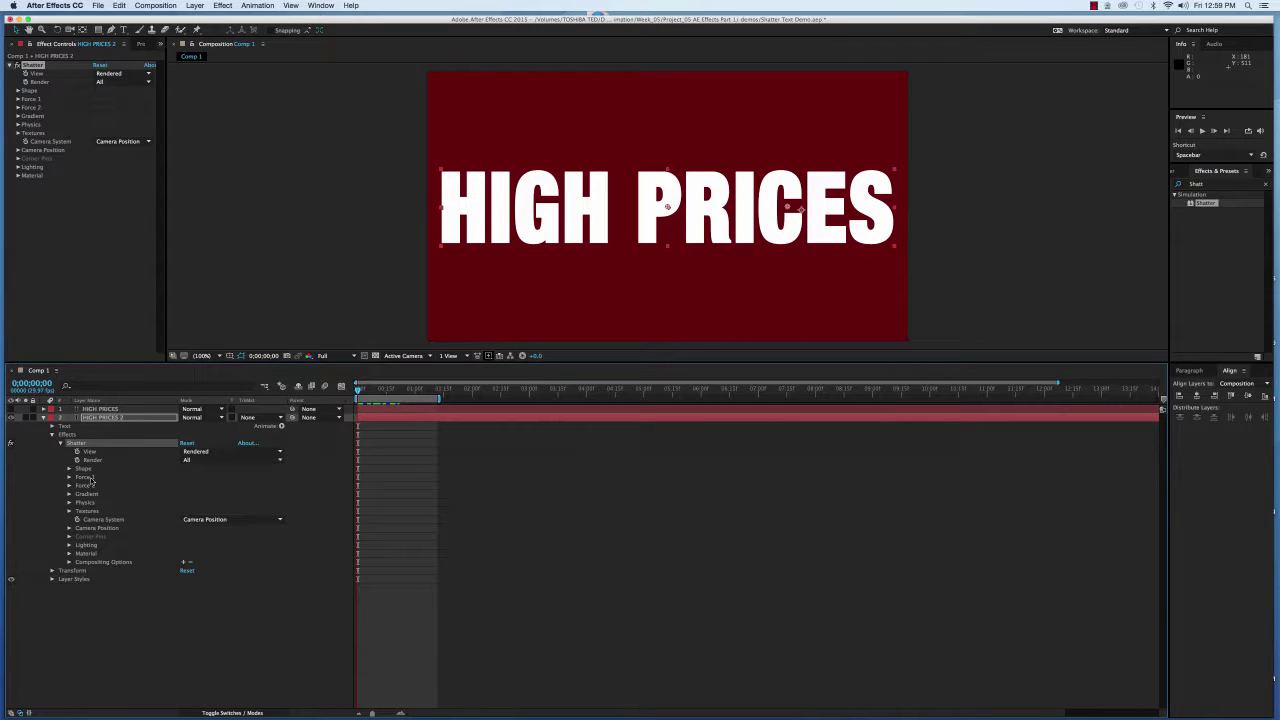
{"action": "left_click", "coordinate": [69, 478]}
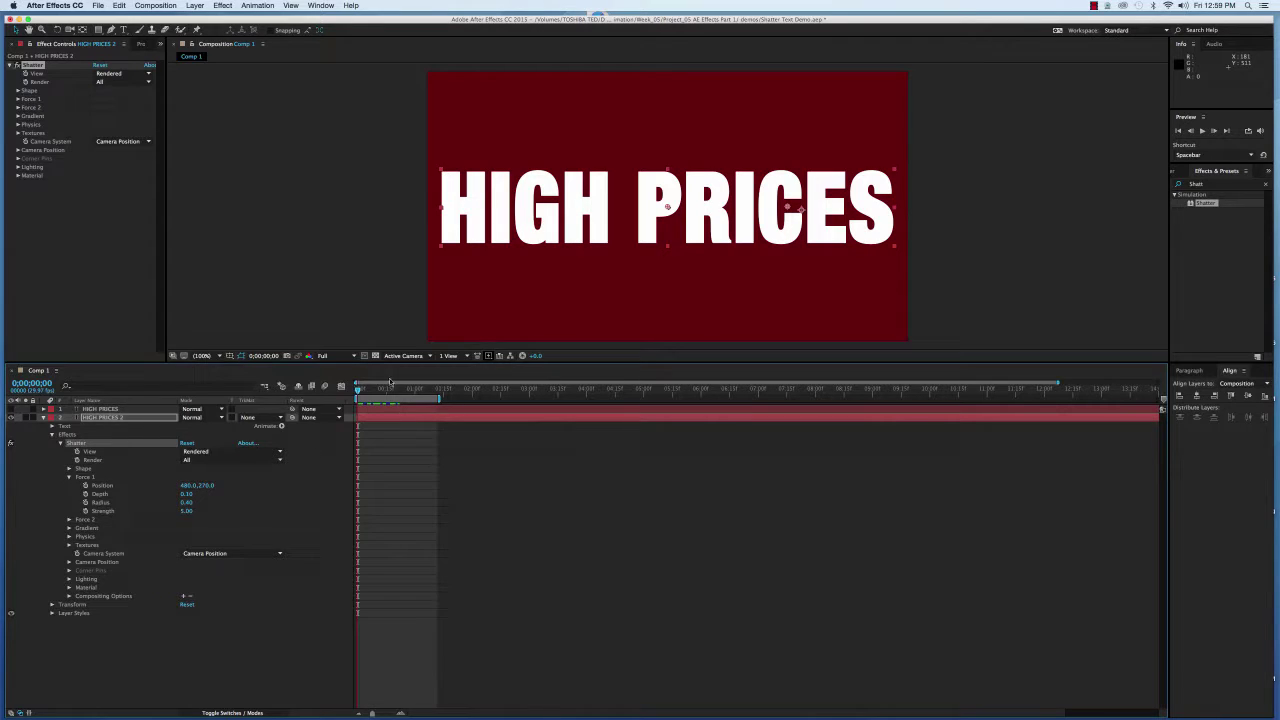
{"action": "key", "text": "space"}
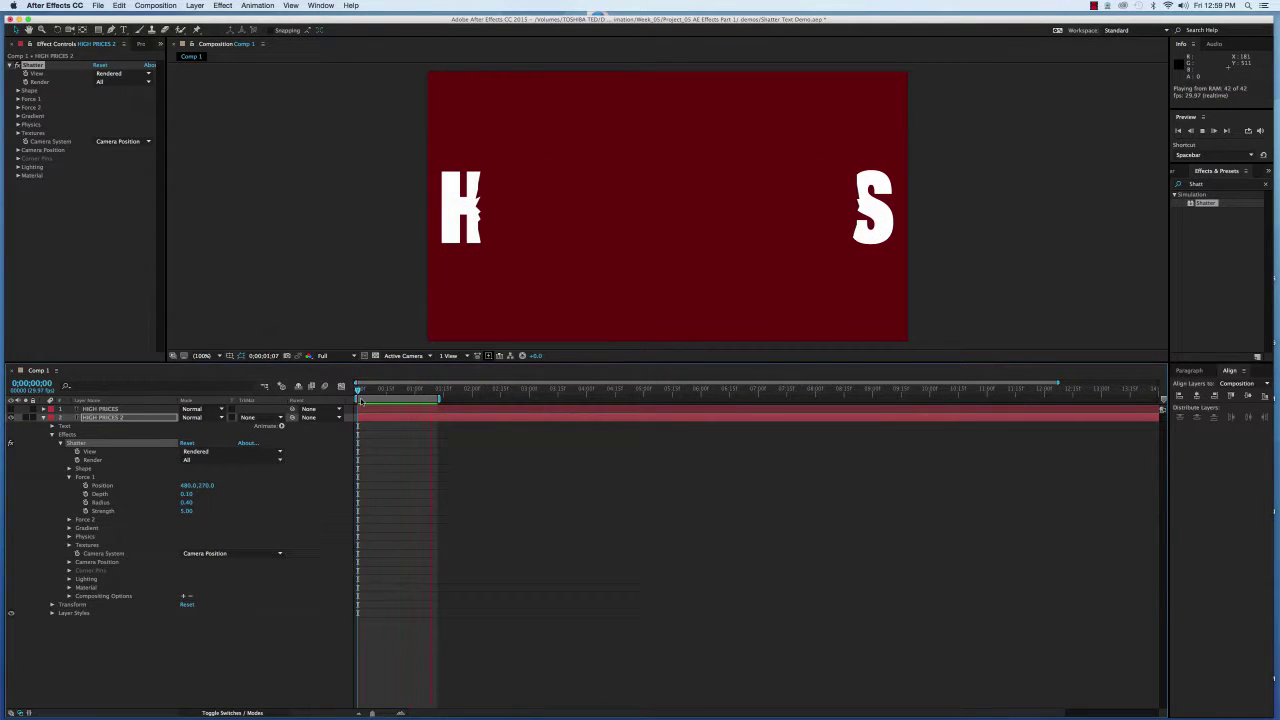
{"action": "key", "text": "space"}
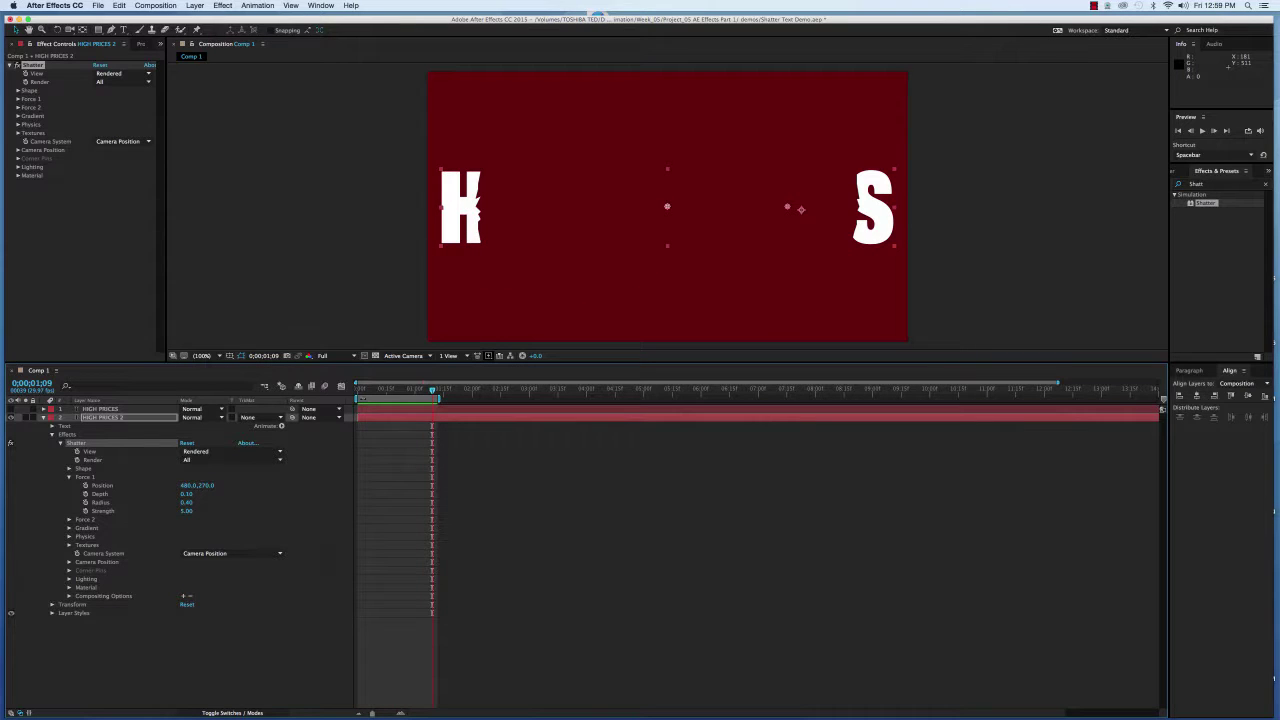
{"action": "left_click_drag", "start_coordinate": [432, 390], "coordinate": [336, 396]}
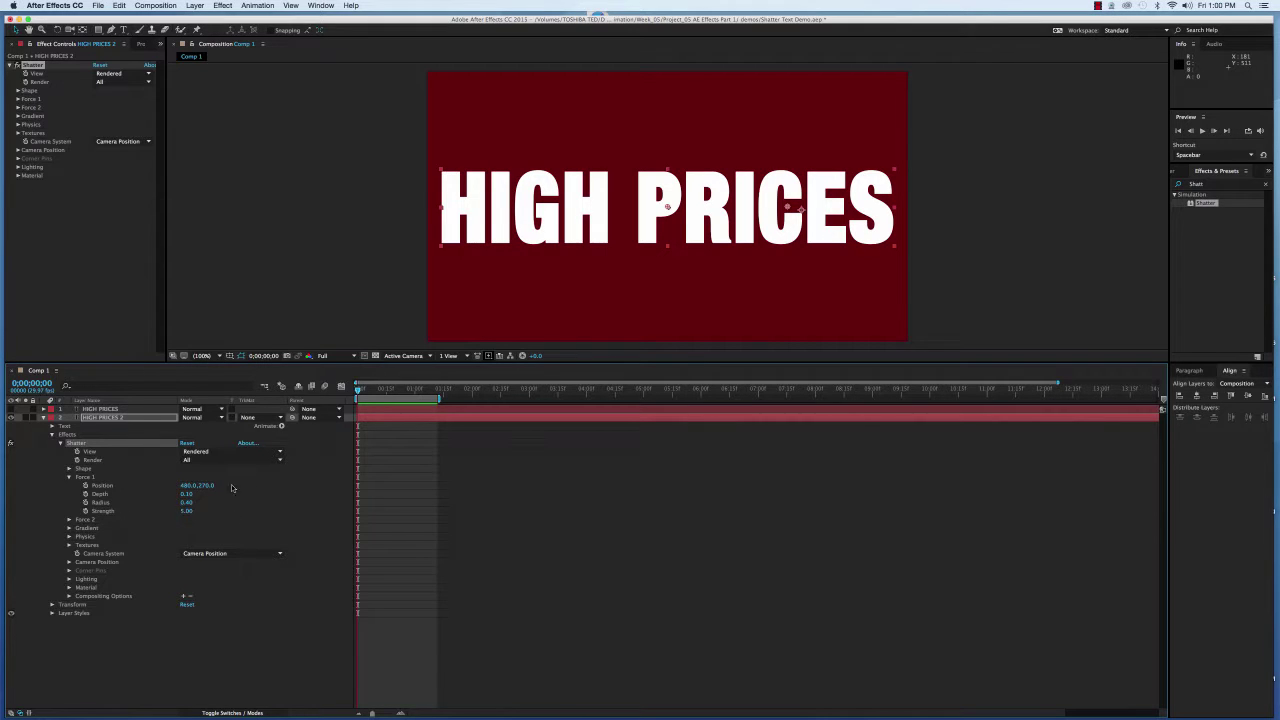
Step: Keyframe Force 1 Radius from 0.00 at the start to 0.40 at 0;00;01;05, then preview
{"action": "left_click", "coordinate": [85, 502]}
{"action": "left_click_drag", "start_coordinate": [186, 502], "coordinate": [152, 503]}
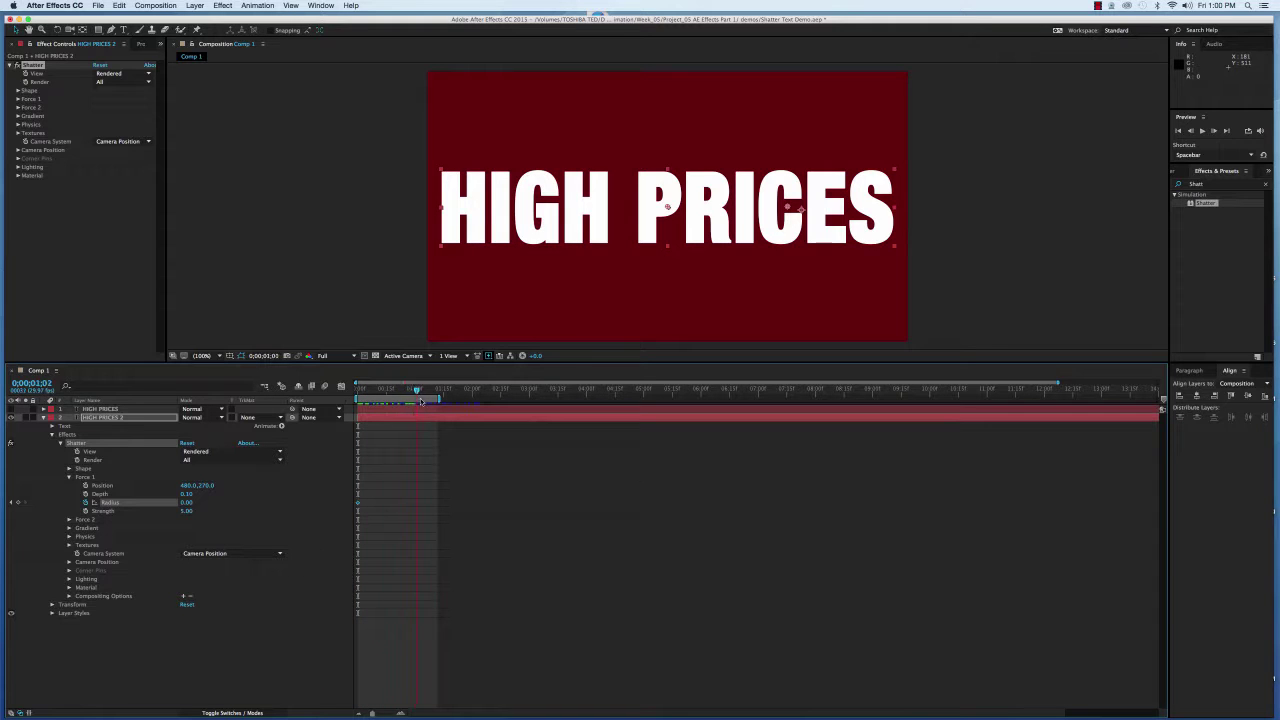
{"action": "left_click_drag", "start_coordinate": [421, 400], "coordinate": [427, 401]}
{"action": "left_click_drag", "start_coordinate": [186, 502], "coordinate": [205, 502]}
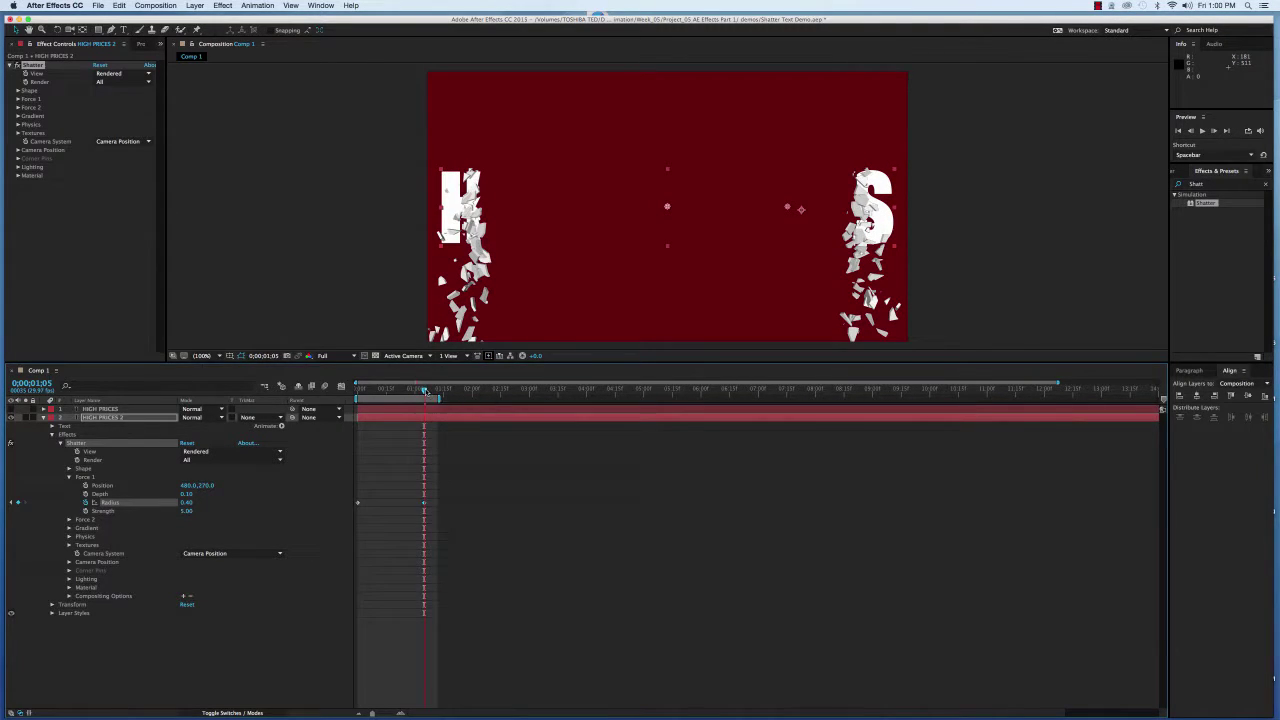
{"action": "left_click_drag", "start_coordinate": [424, 391], "coordinate": [311, 388]}
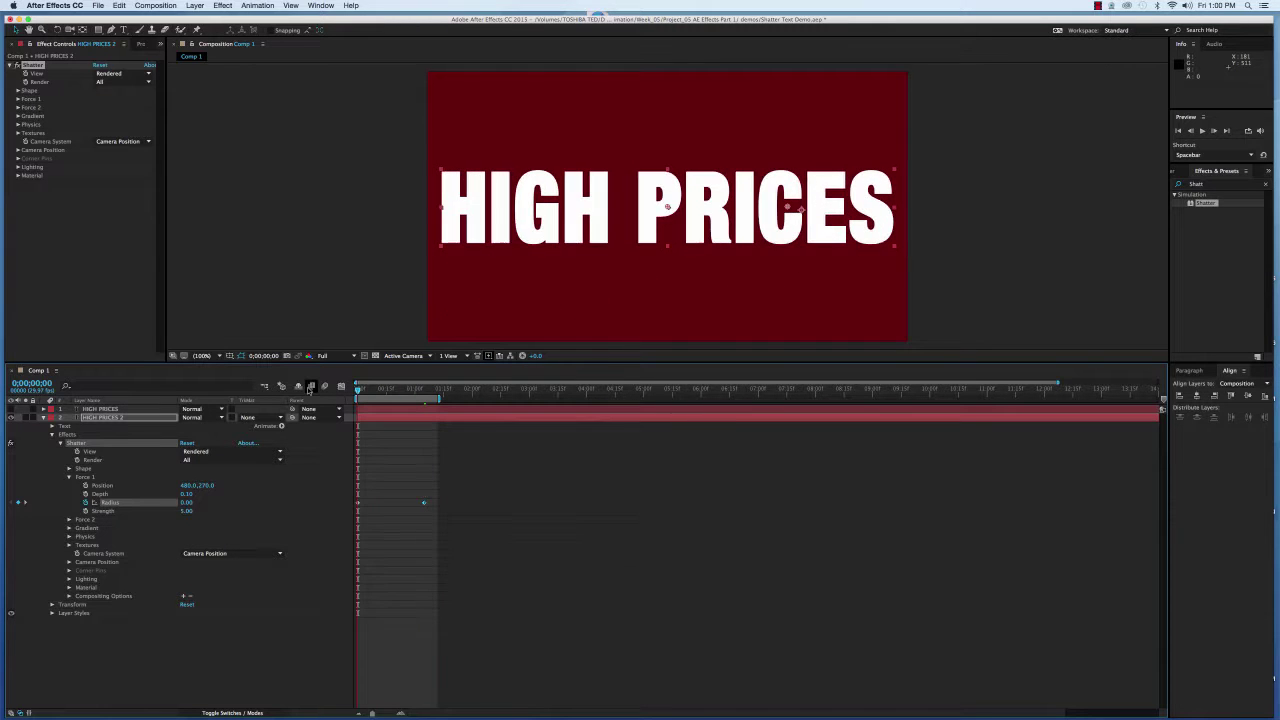
{"action": "key", "text": "space"}
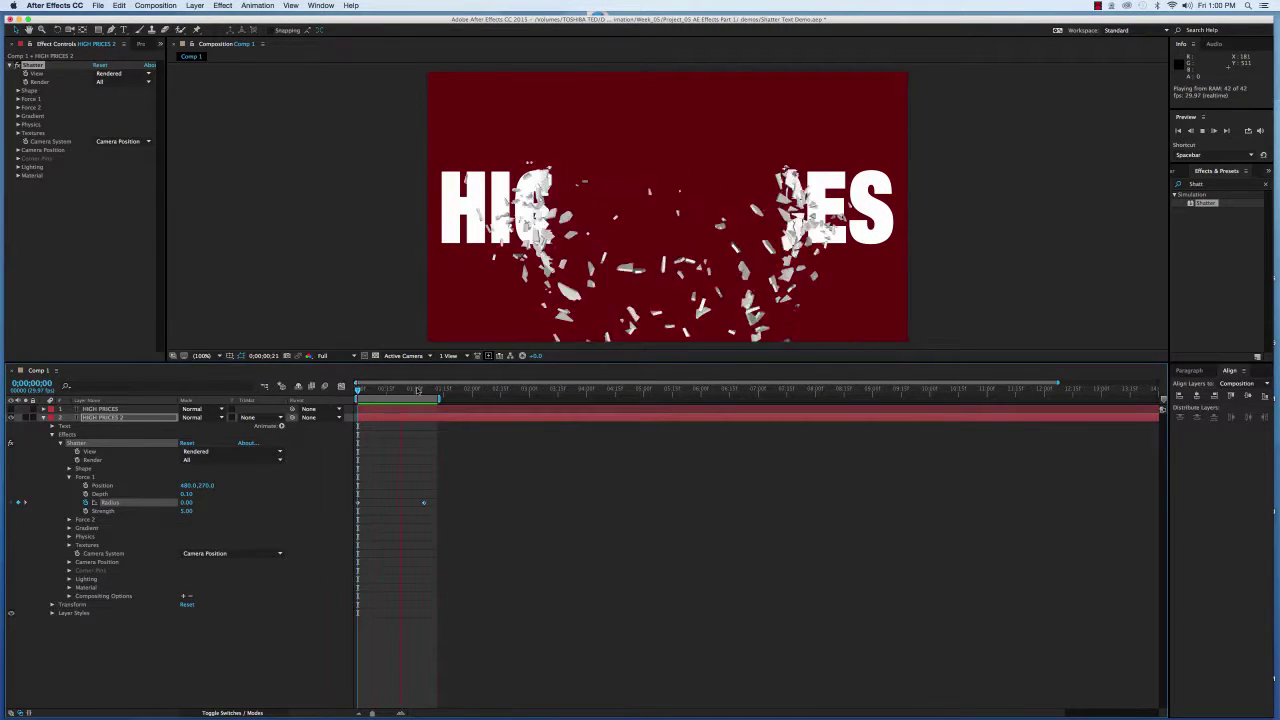
{"action": "key", "text": "space"}
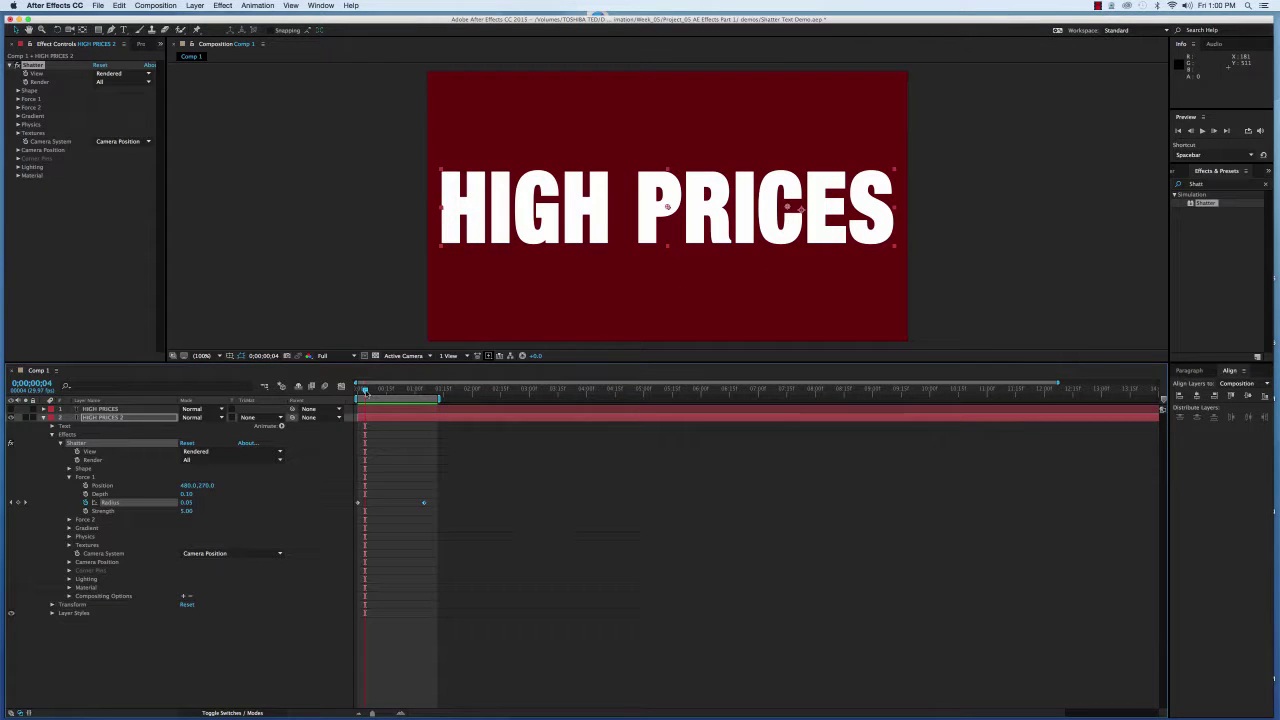
Step: Raise the Force 1 Radius at the 0;00;01;05 keyframe and preview from the start
{"action": "left_click_drag", "start_coordinate": [397, 392], "coordinate": [438, 391]}
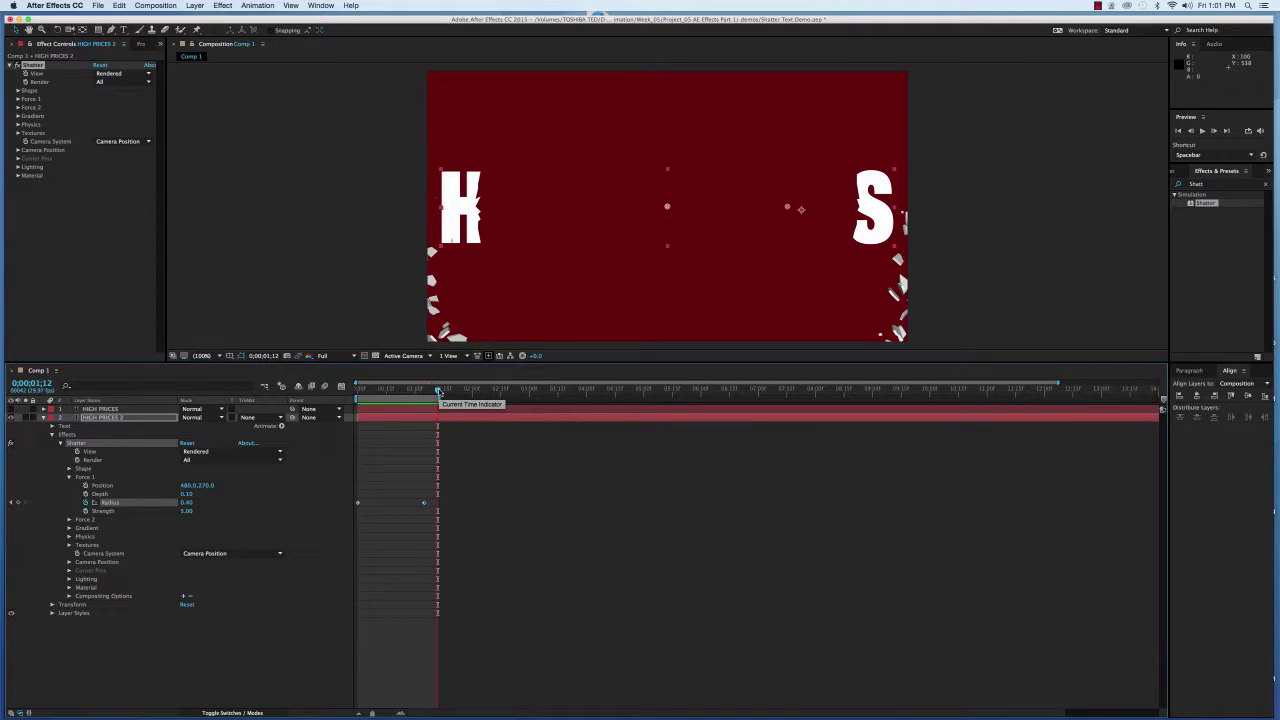
{"action": "left_click", "coordinate": [423, 504]}
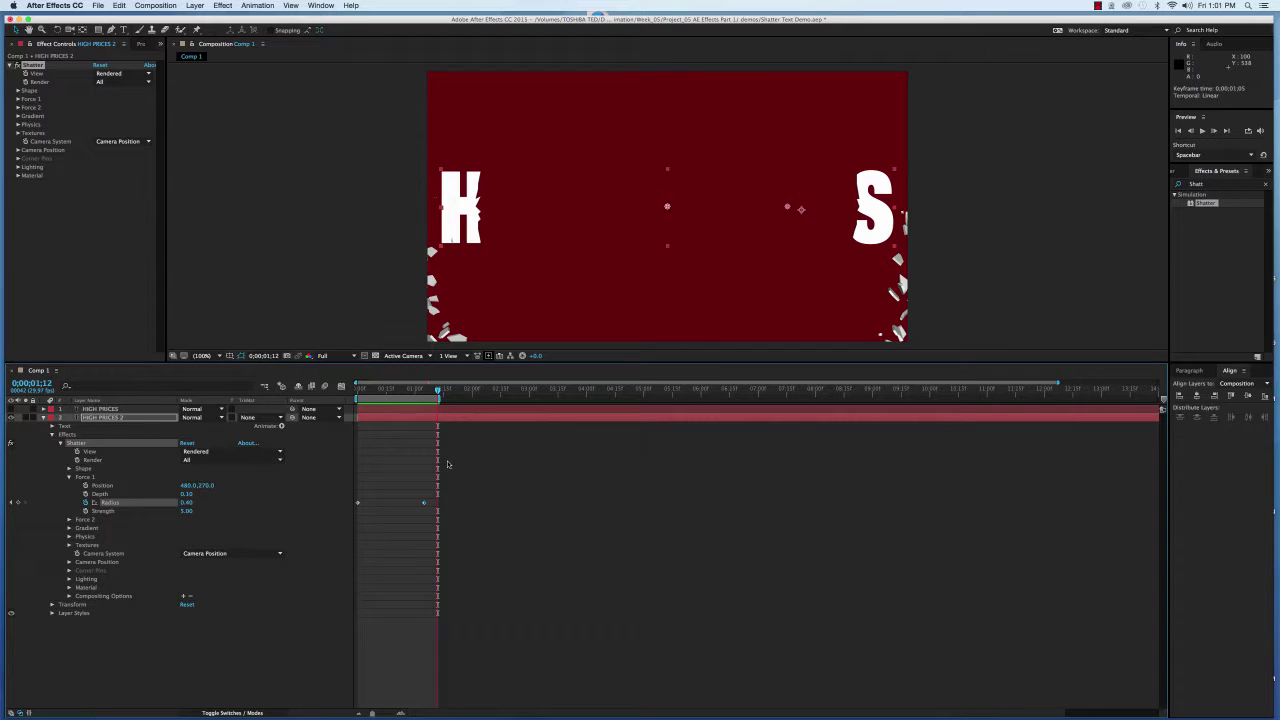
{"action": "key", "text": "Home"}
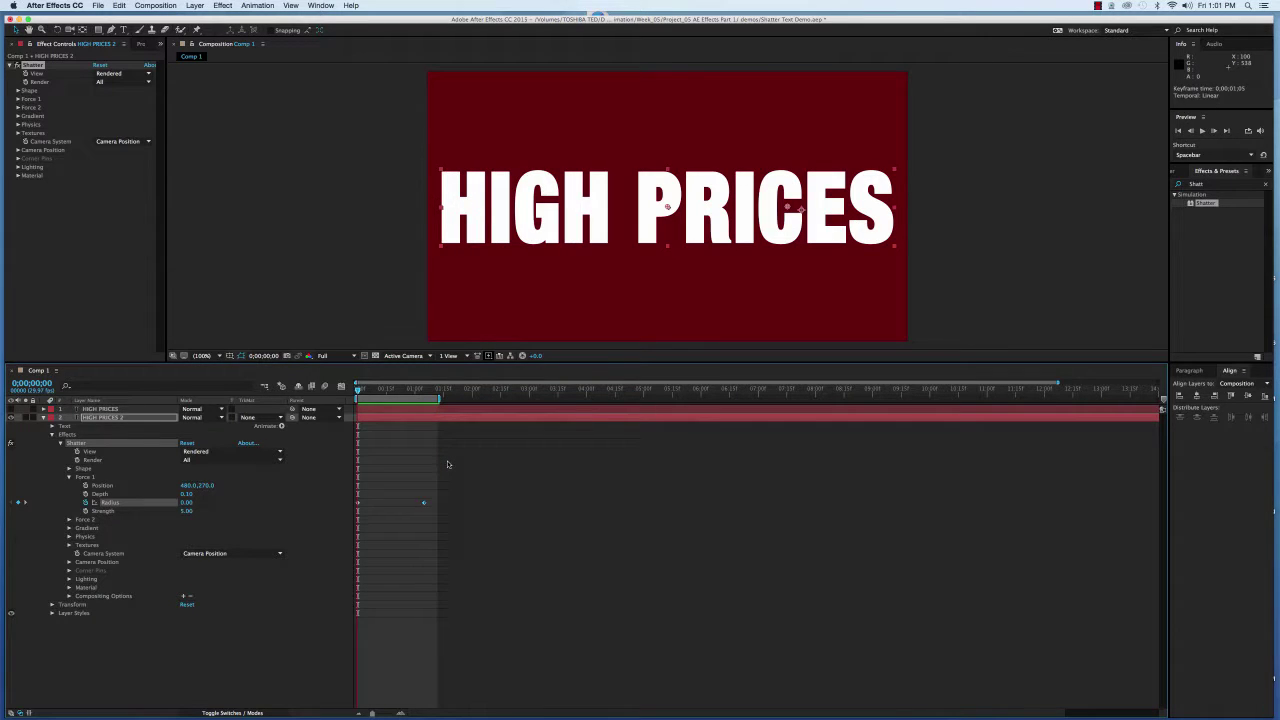
{"action": "key", "text": "k"}
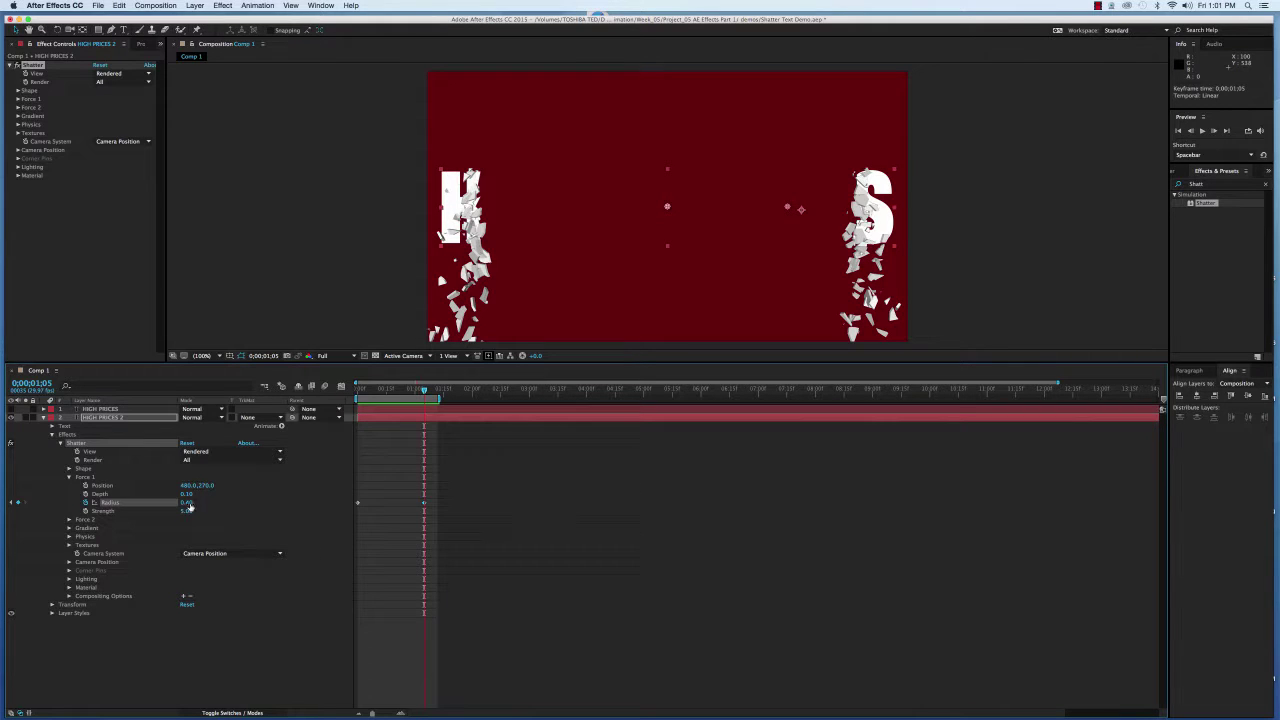
{"action": "mouse_move", "coordinate": [186, 502]}
{"action": "left_mouse_down"}
{"action": "mouse_move", "coordinate": [206, 502]}
{"action": "mouse_move", "coordinate": [195, 507]}
{"action": "left_mouse_up"}
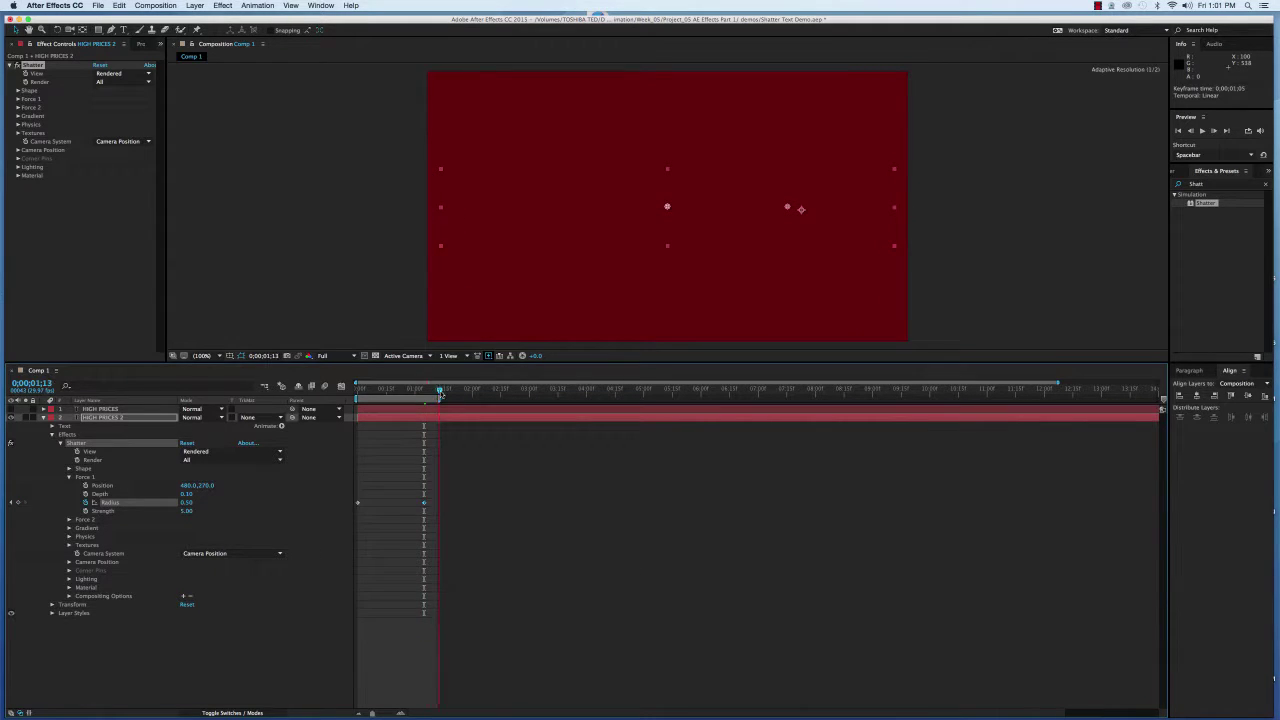
{"action": "left_click_drag", "start_coordinate": [436, 396], "coordinate": [357, 396]}
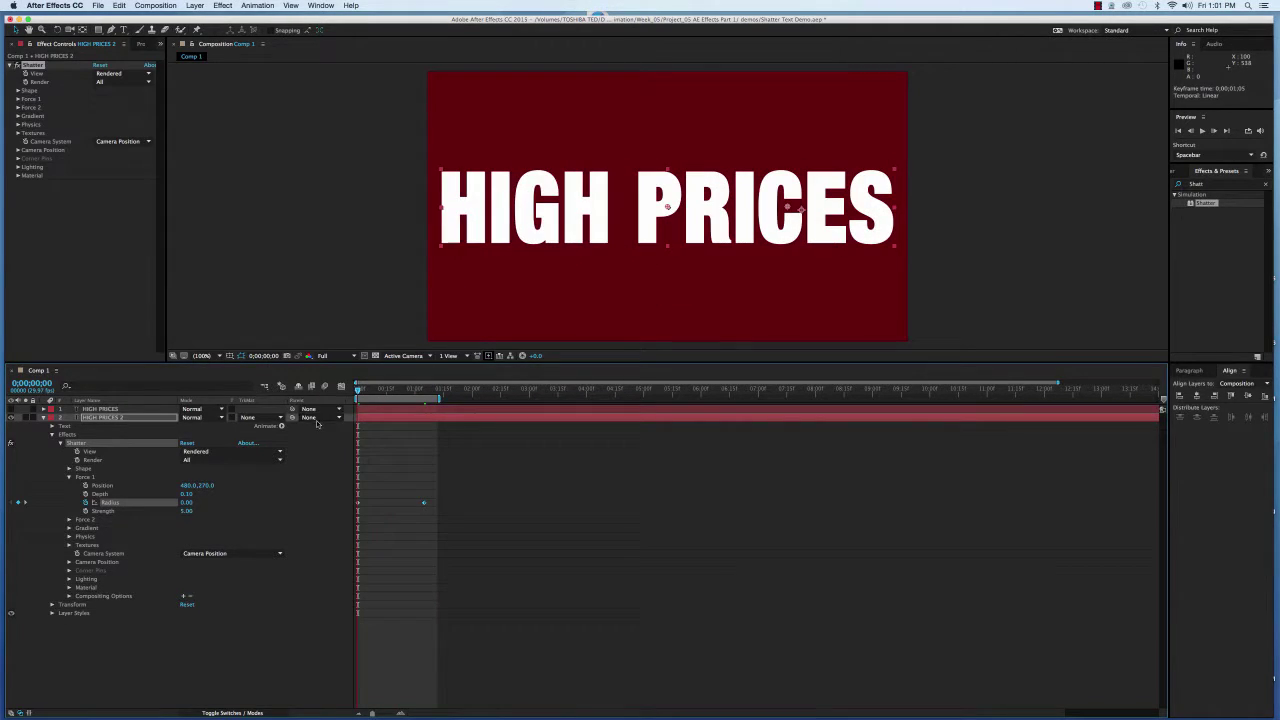
{"action": "key", "text": "space"}
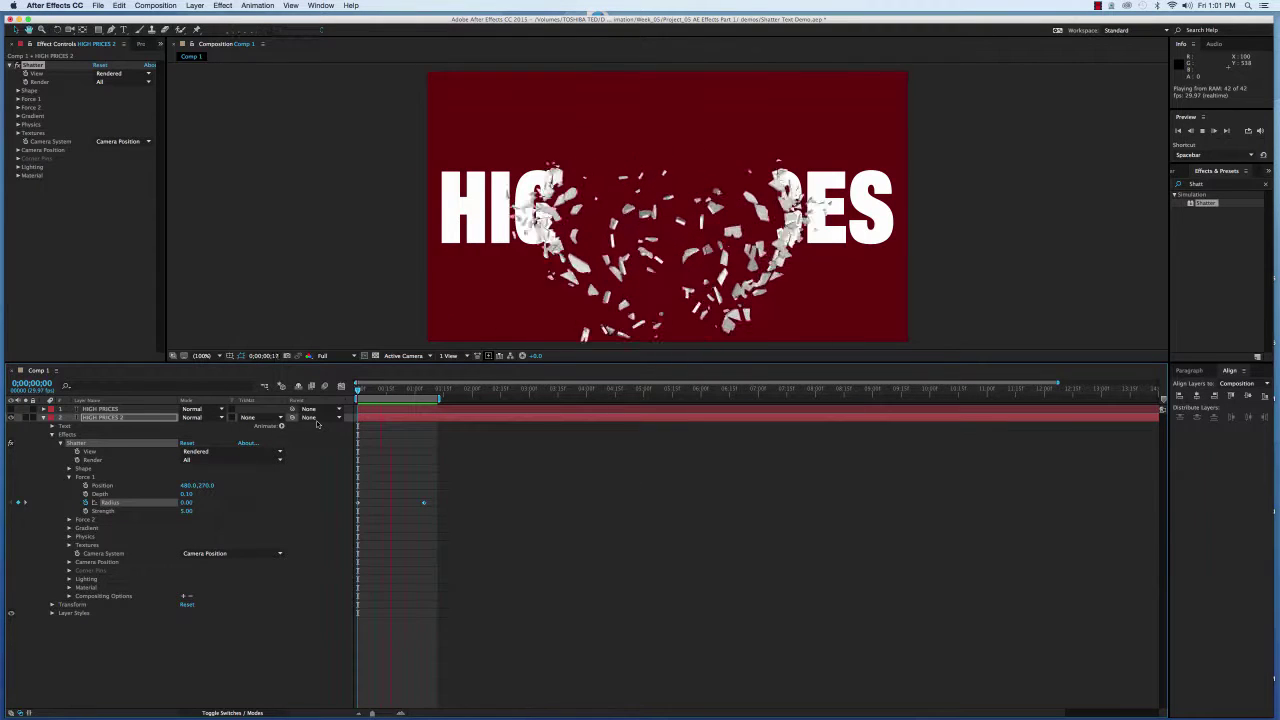
Step: Move the first Radius keyframe a few frames later, previewing to fine-tune the delay
{"action": "key", "text": "space"}
{"action": "left_click_drag", "start_coordinate": [393, 391], "coordinate": [343, 398]}
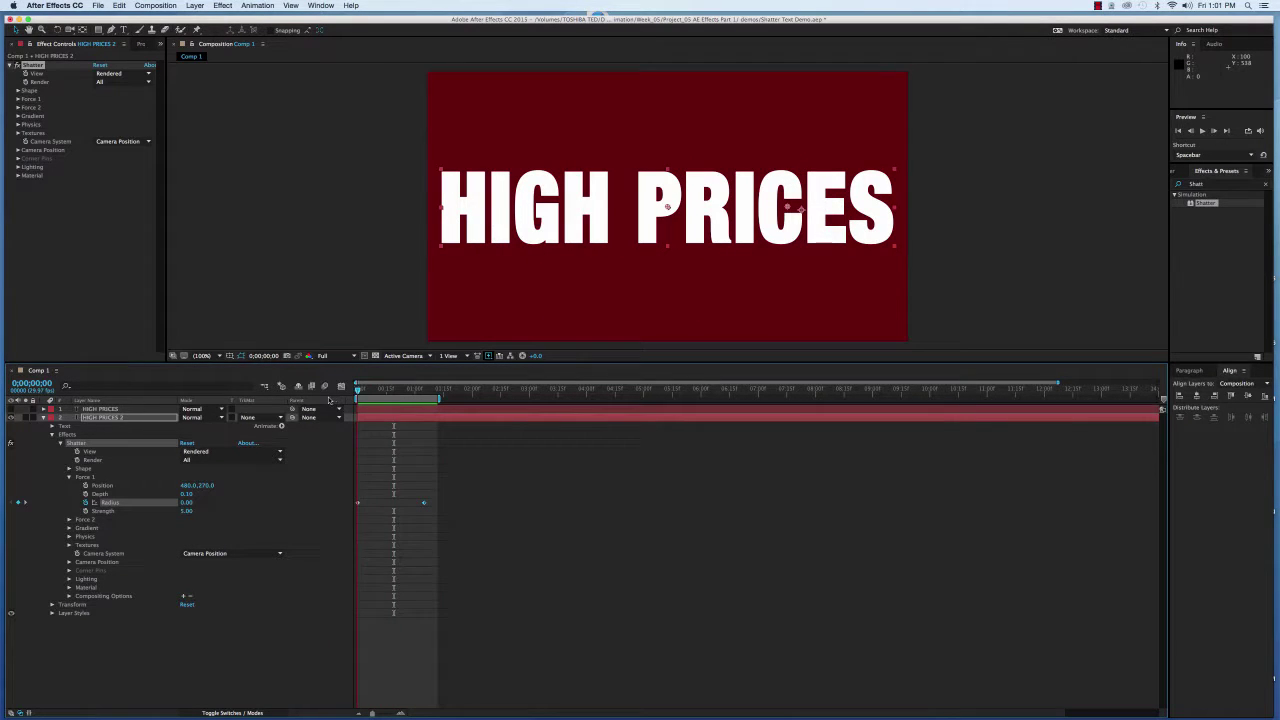
{"action": "mouse_move", "coordinate": [358, 506]}
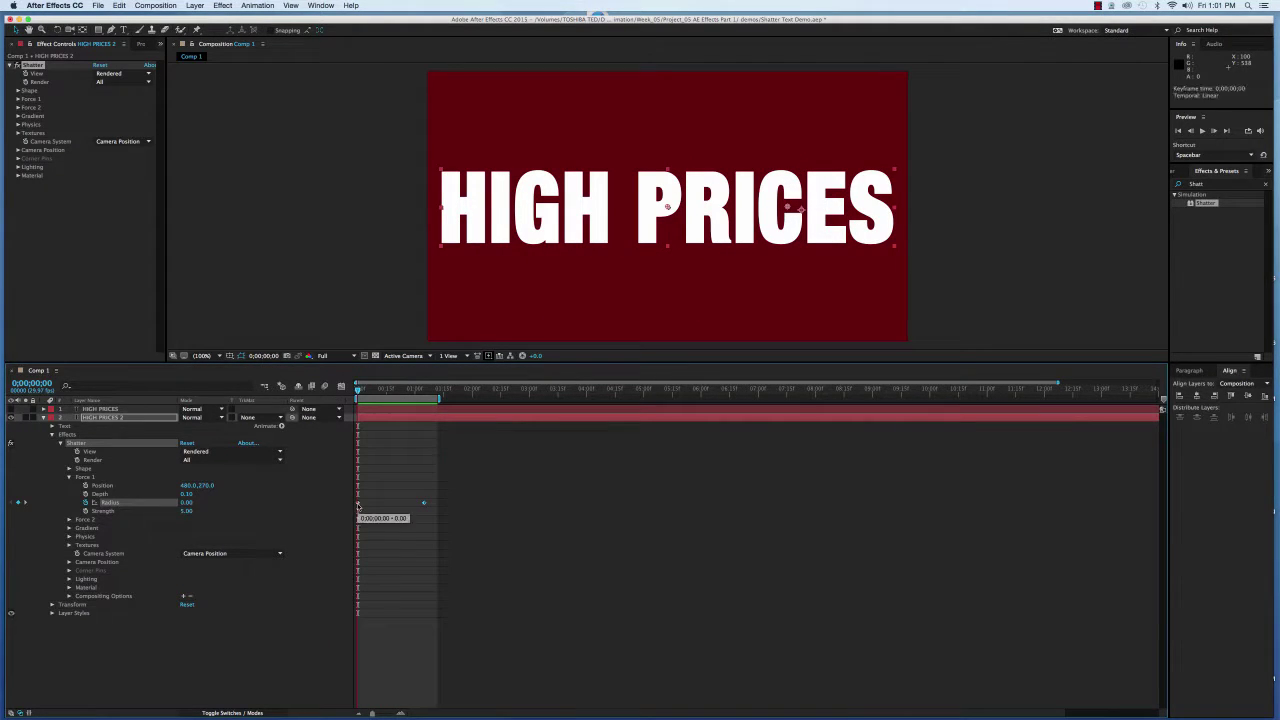
{"action": "left_click_drag", "start_coordinate": [360, 506], "coordinate": [363, 506]}
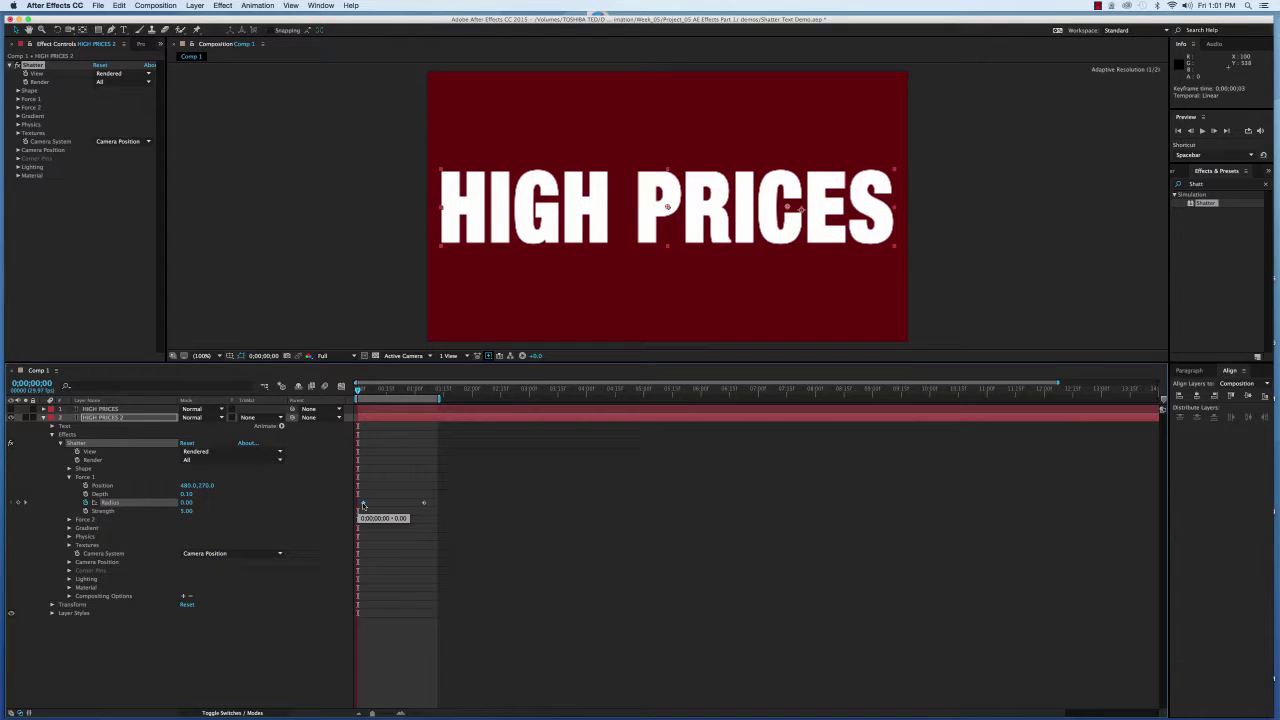
{"action": "key", "text": "space"}
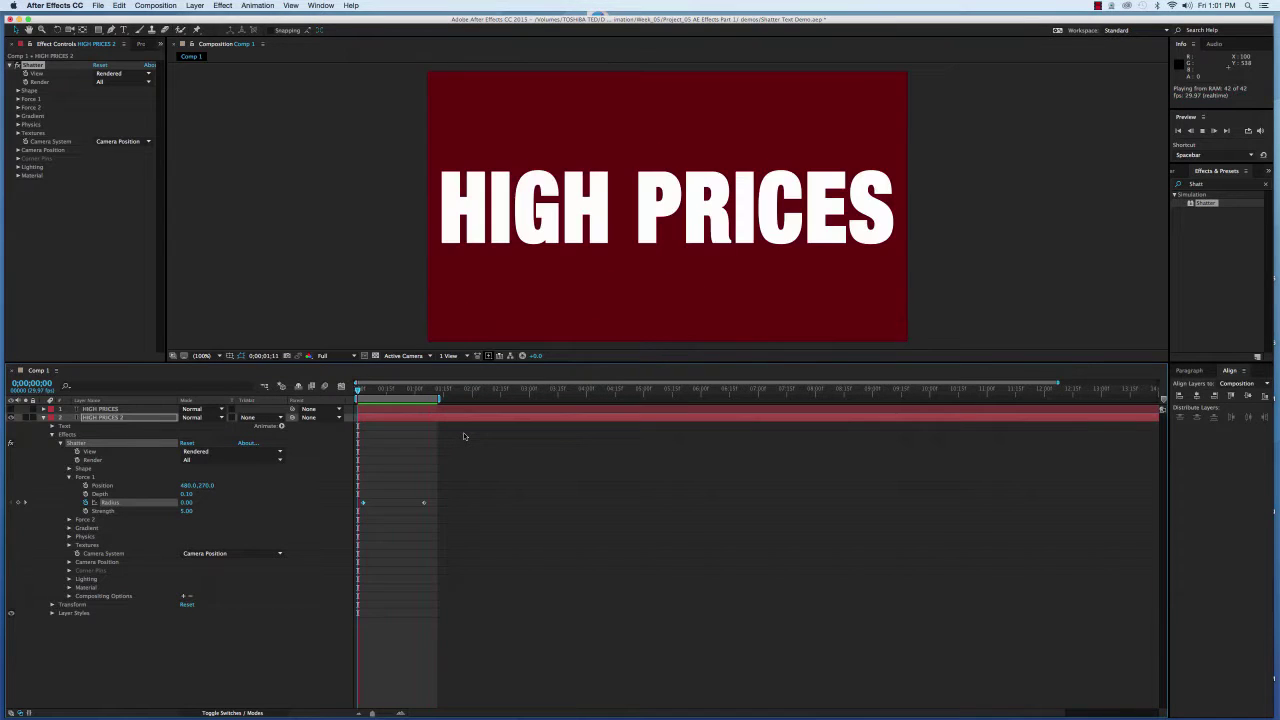
{"action": "left_click", "coordinate": [383, 491]}
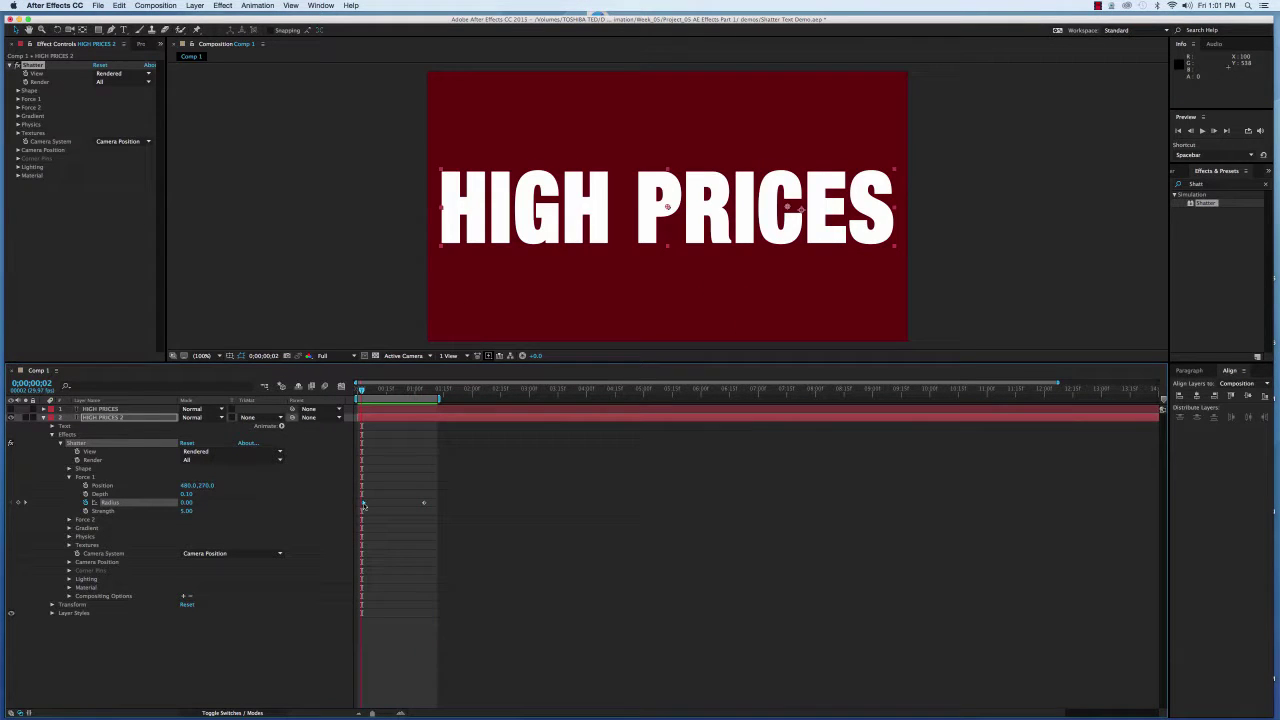
{"action": "left_click_drag", "start_coordinate": [362, 503], "coordinate": [374, 503]}
{"action": "left_click", "coordinate": [475, 455]}
{"action": "key", "text": "space"}
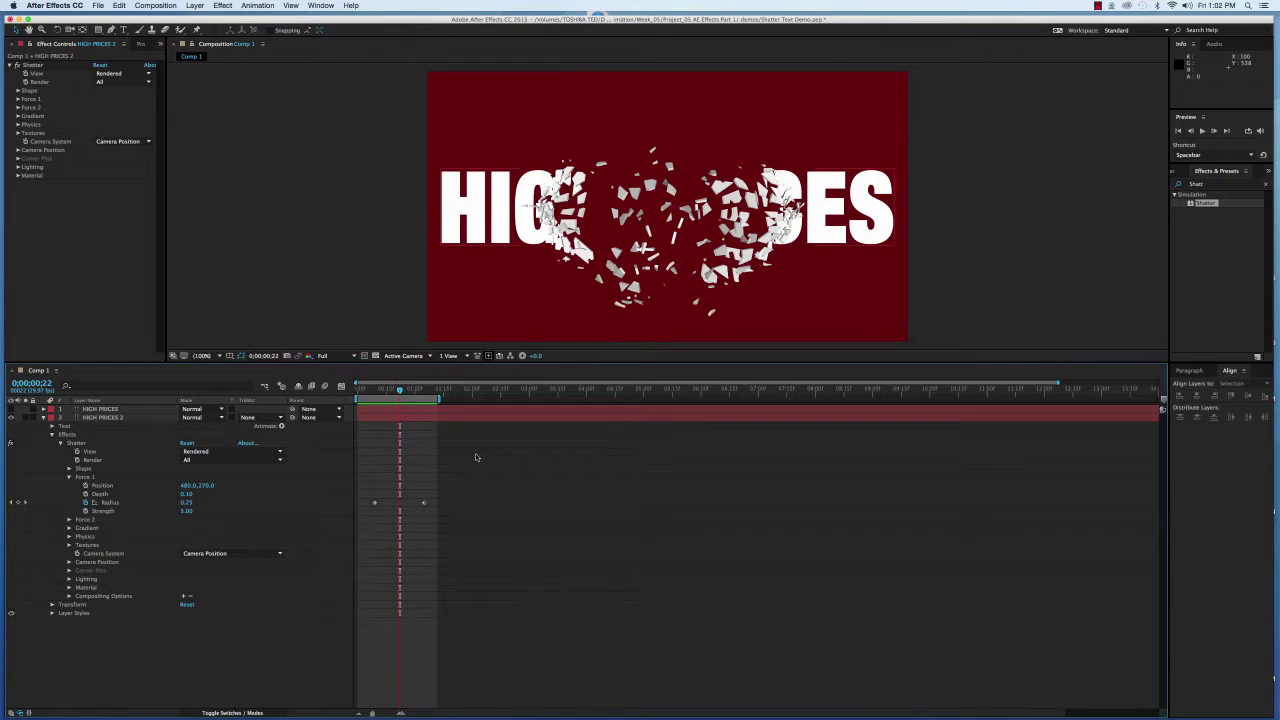
Step: Collapse Force 1, set Shape Extrusion Depth to 0.00, and preview the flat shards
{"action": "left_click", "coordinate": [400, 391]}
{"action": "left_click_drag", "start_coordinate": [392, 391], "coordinate": [340, 396]}
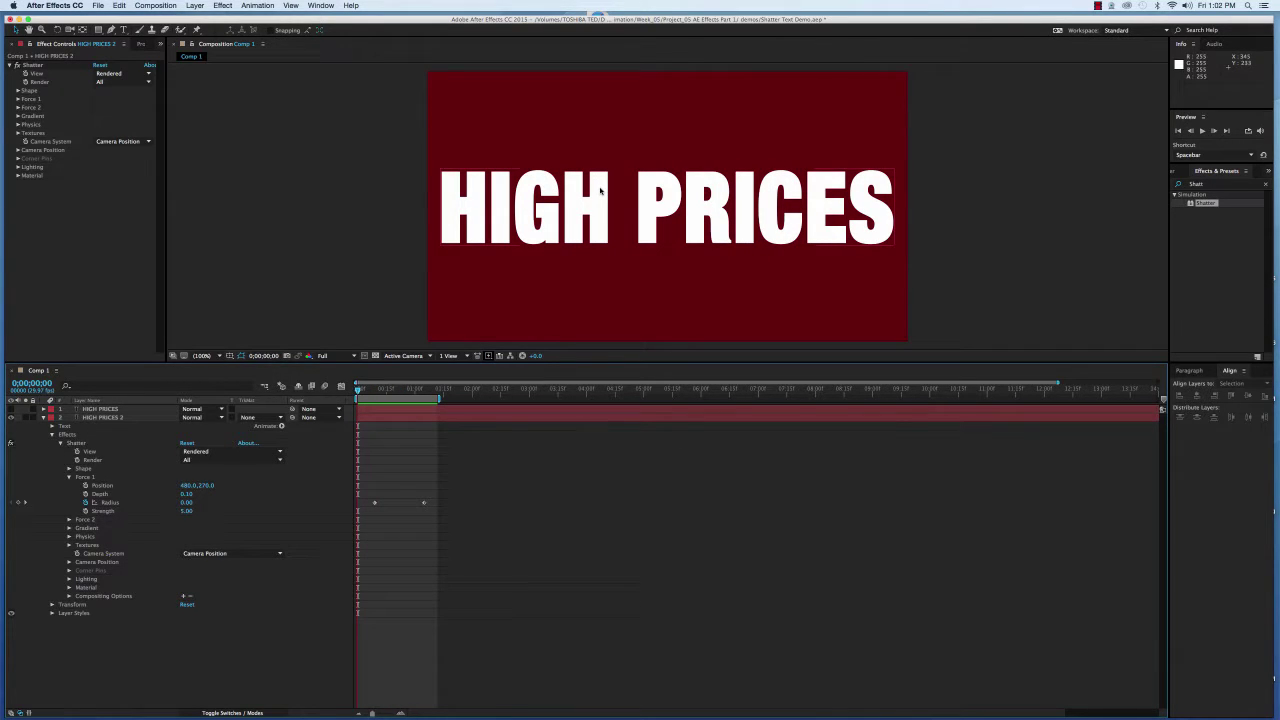
{"action": "left_click", "coordinate": [69, 477]}
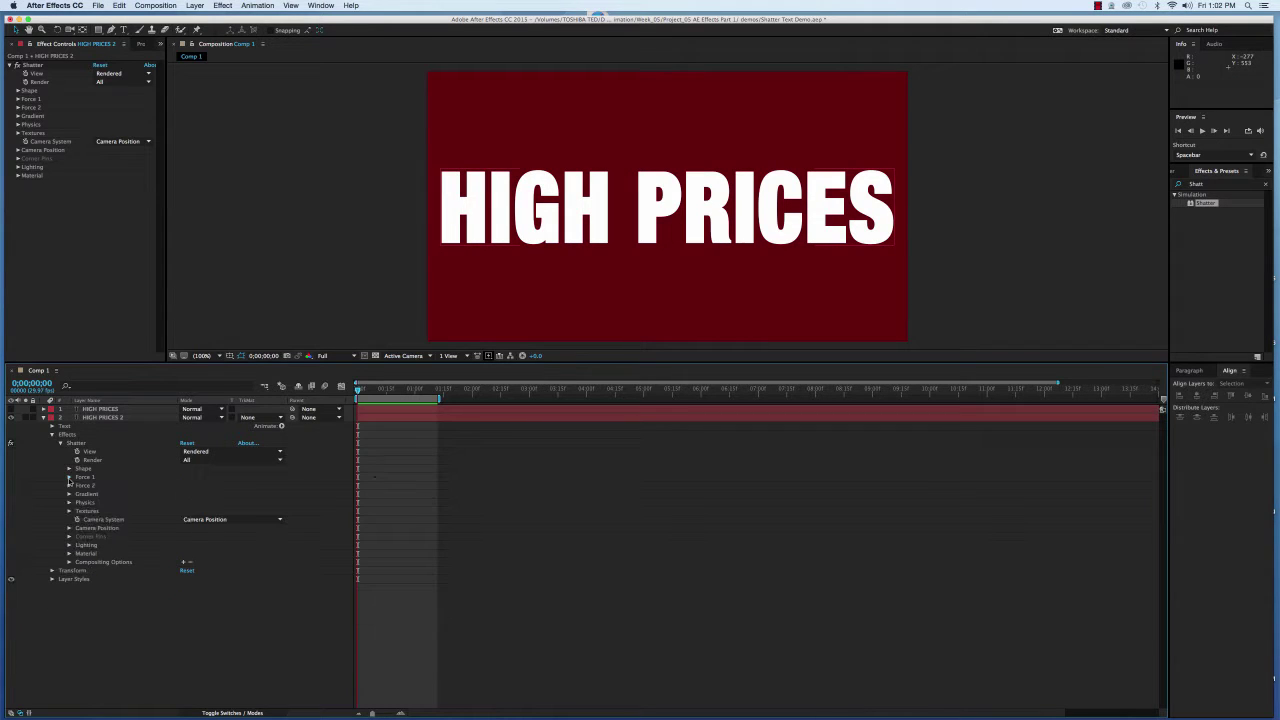
{"action": "left_click", "coordinate": [69, 468]}
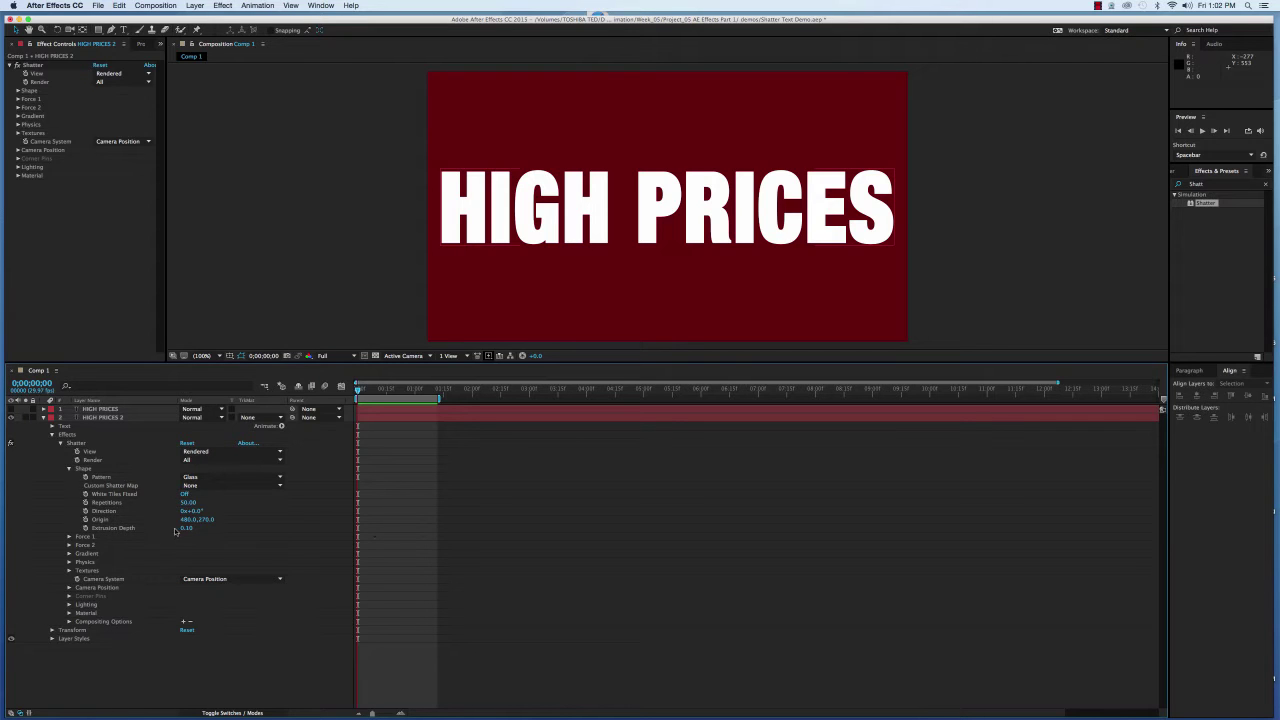
{"action": "left_click", "coordinate": [112, 527]}
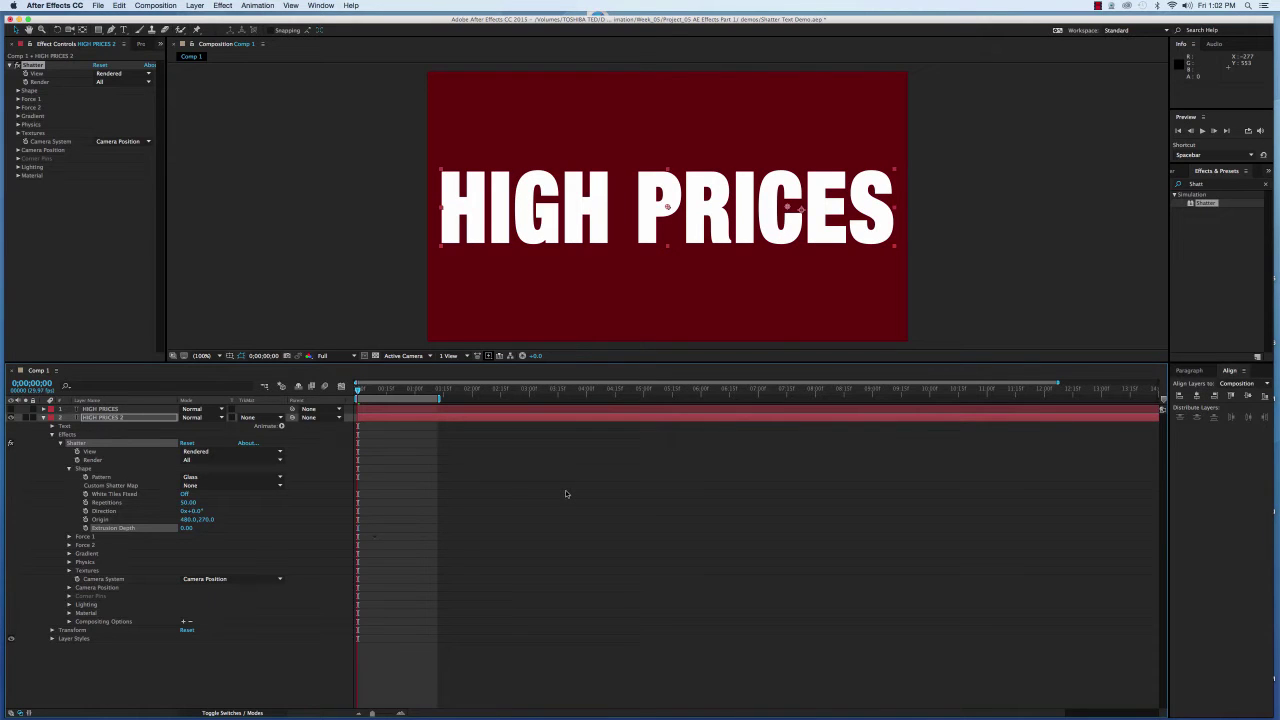
{"action": "key", "text": "space"}
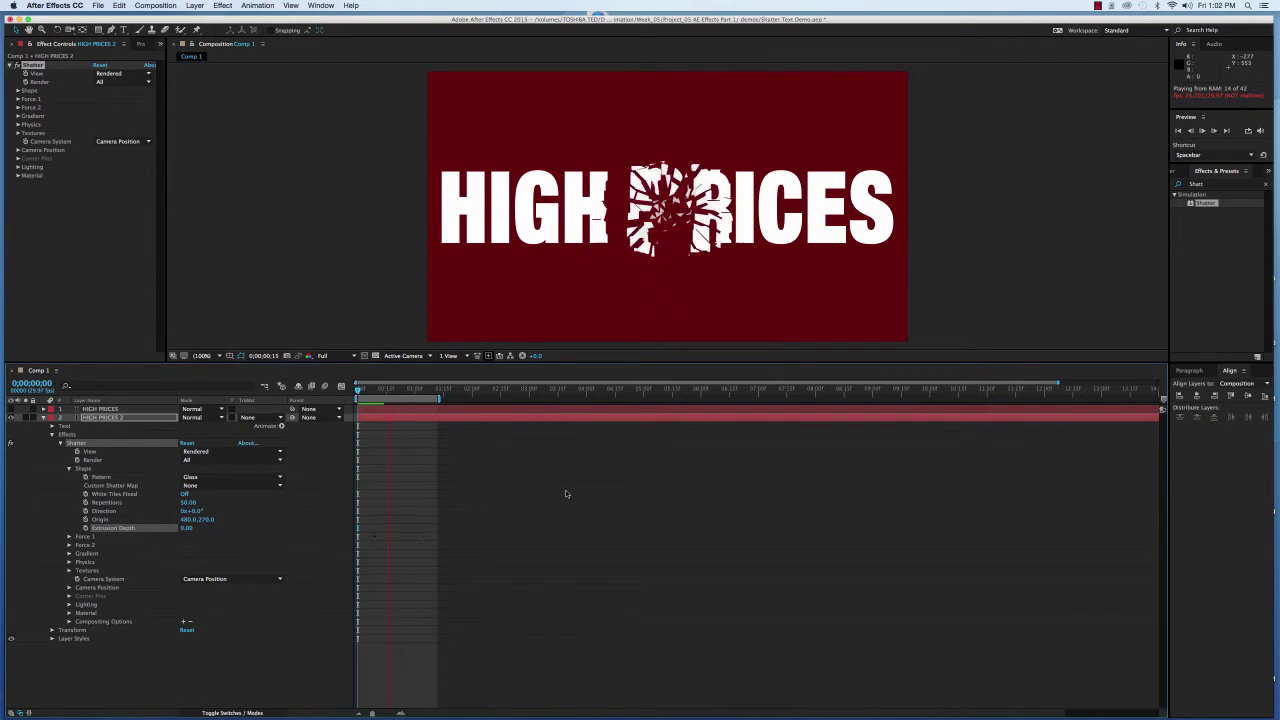